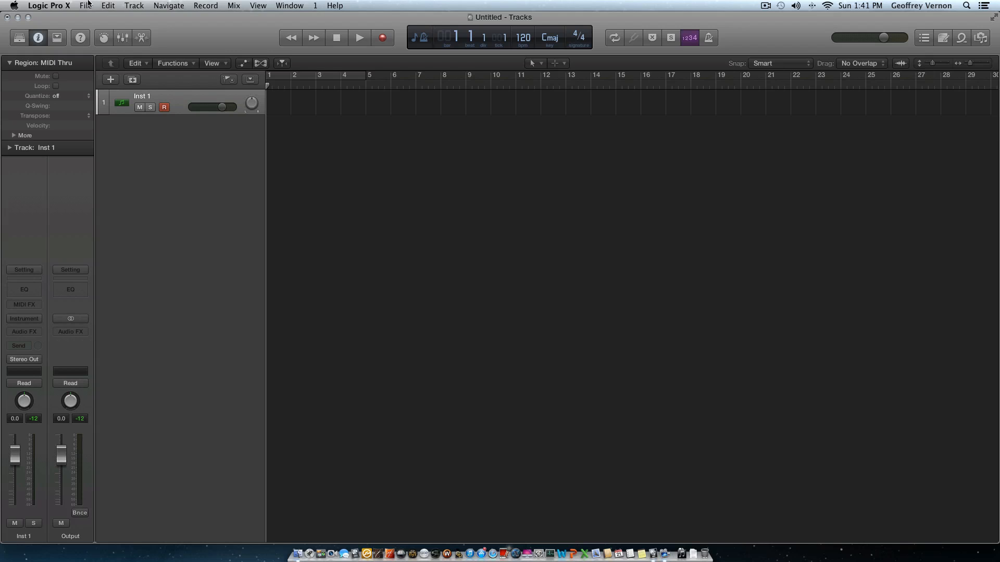
pyautogui.click(63, 4)
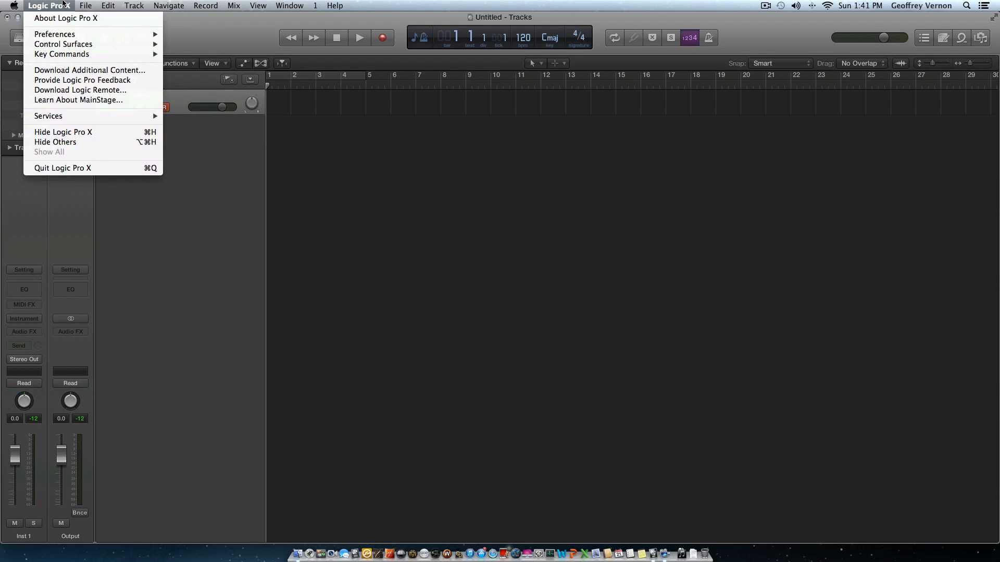
pyautogui.click(294, 280)
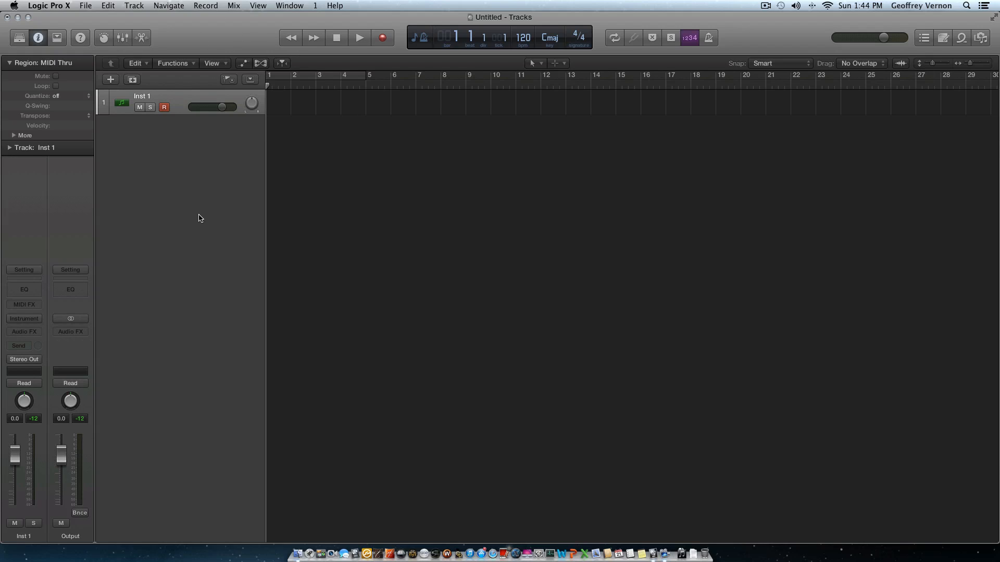
# Show the Library, browse its Bass, Drum Kit and Arpeggiator categories, narrow it to one column and hide it.
pyautogui.click(21, 41)
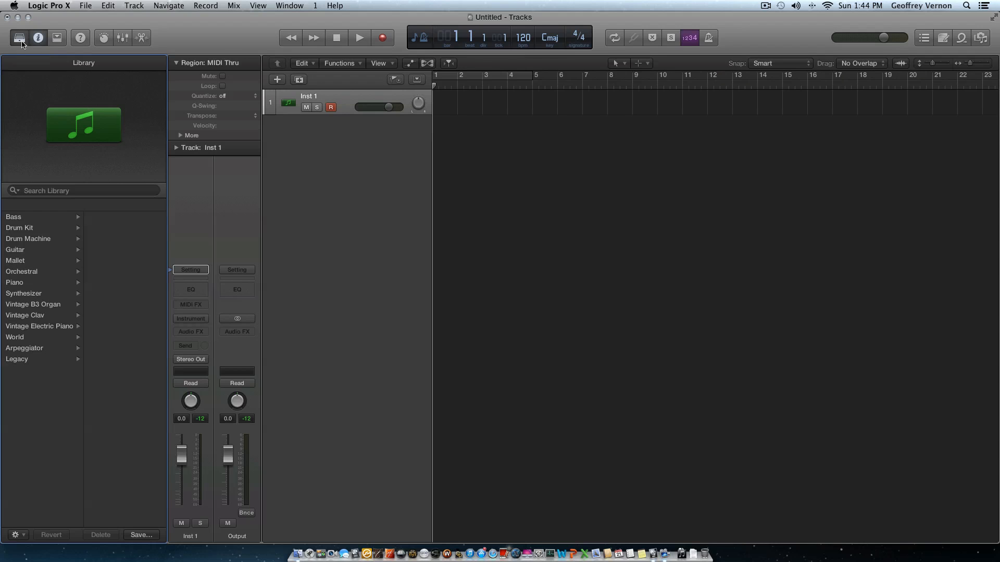
pyautogui.click(47, 220)
pyautogui.click(47, 228)
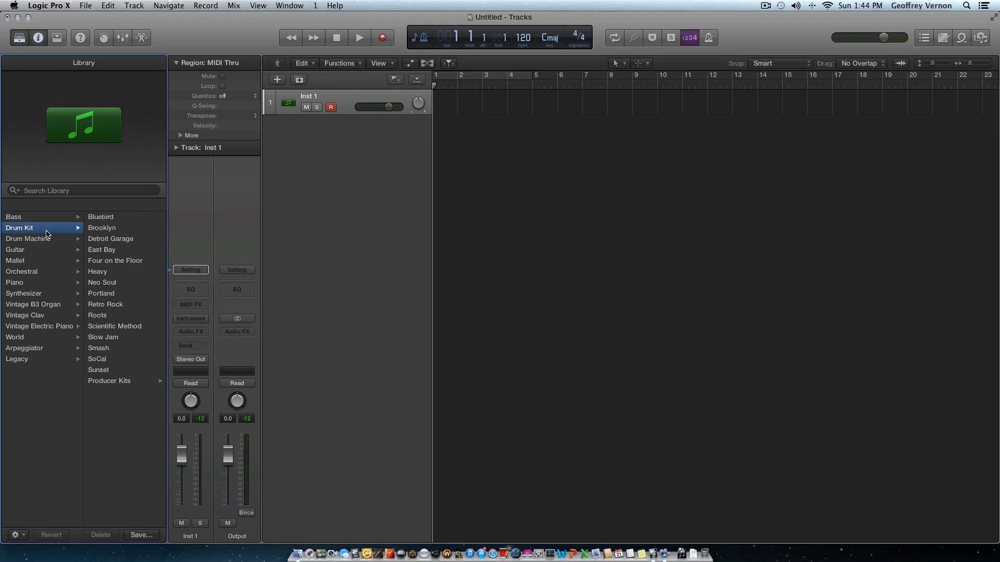
pyautogui.click(46, 348)
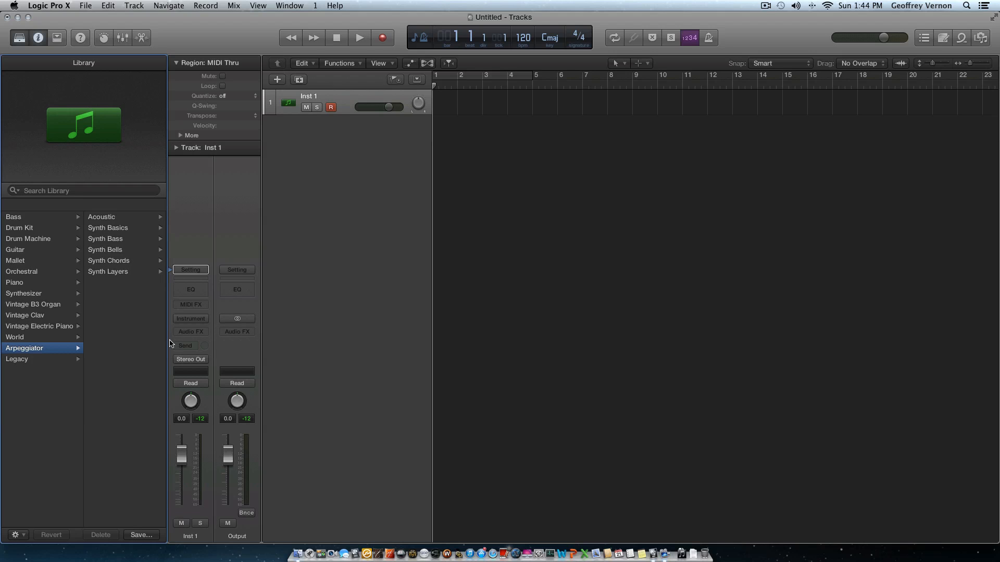
pyautogui.moveTo(166, 341); pyautogui.dragTo(115, 353)
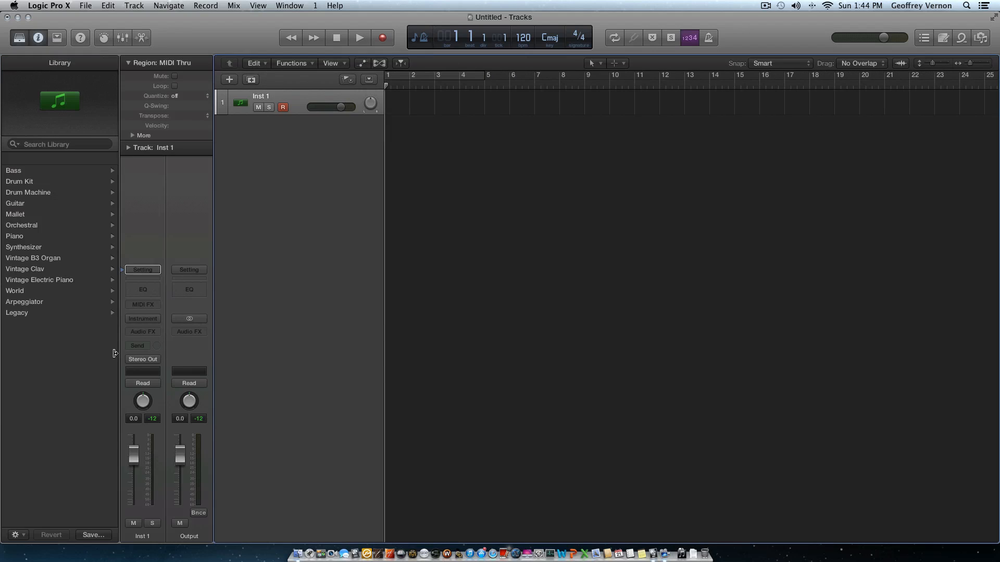
pyautogui.click(18, 40)
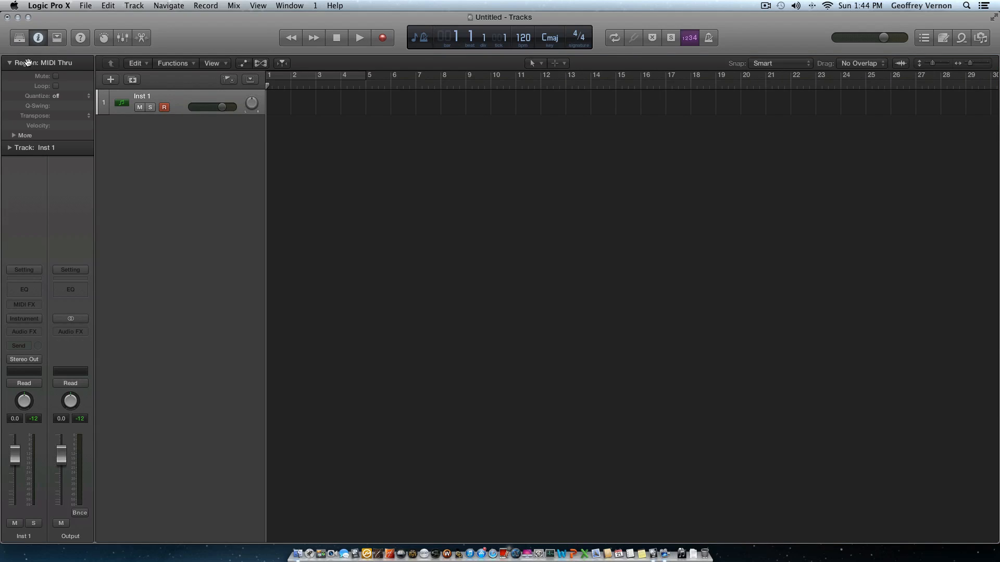
# Hide and show the Inspector, and look over the Toolbar's region and section editing commands before hiding it.
pyautogui.click(39, 38)
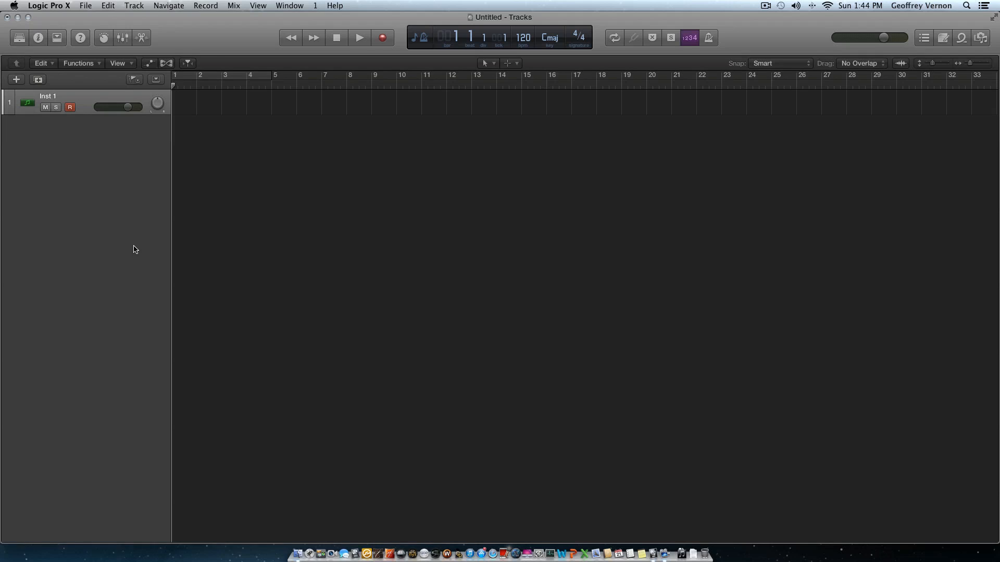
pyautogui.click(40, 38)
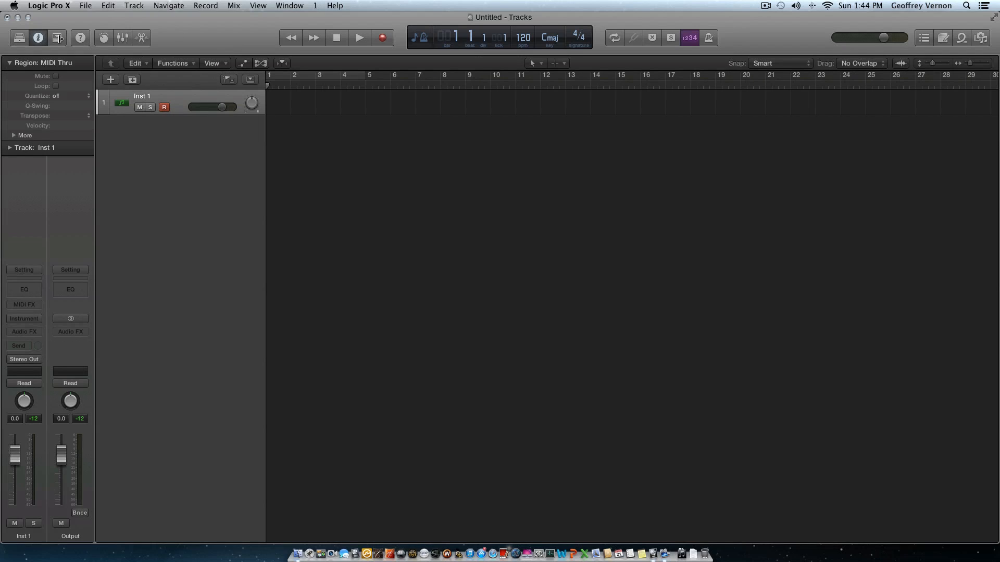
pyautogui.click(57, 38)
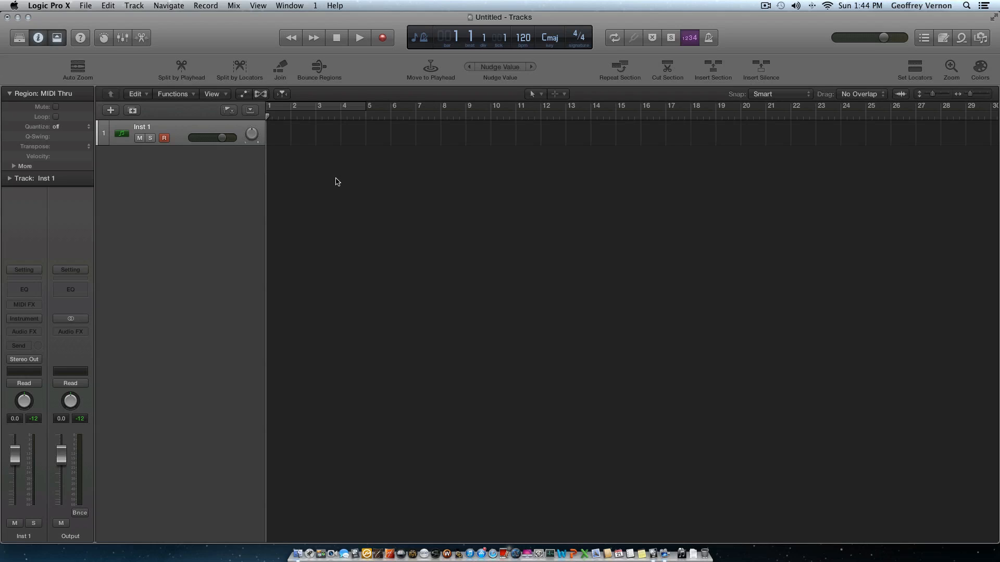
pyautogui.click(58, 40)
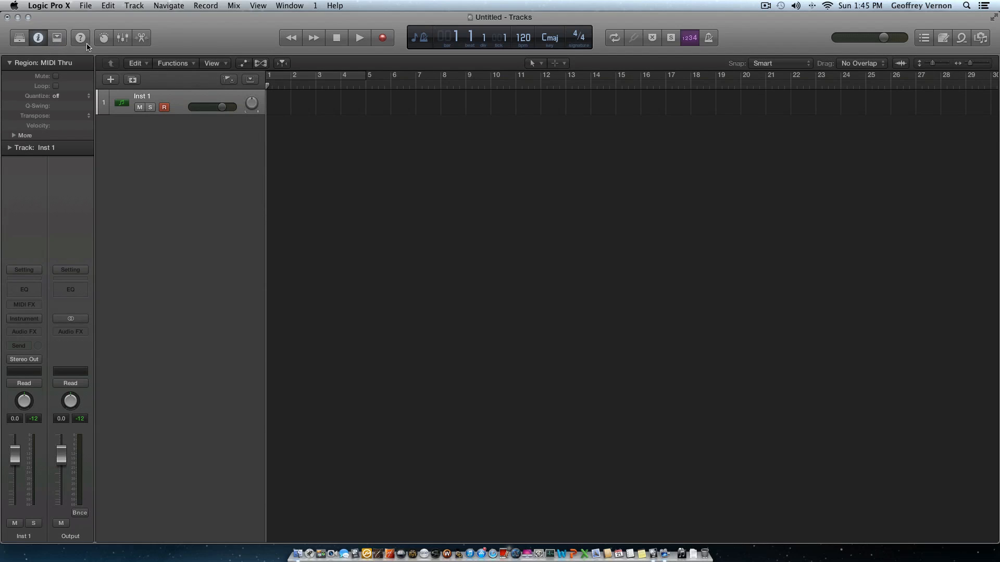
# Show Quick Help to read the Record button's description, and turn the help display on and off again.
pyautogui.click(81, 40)
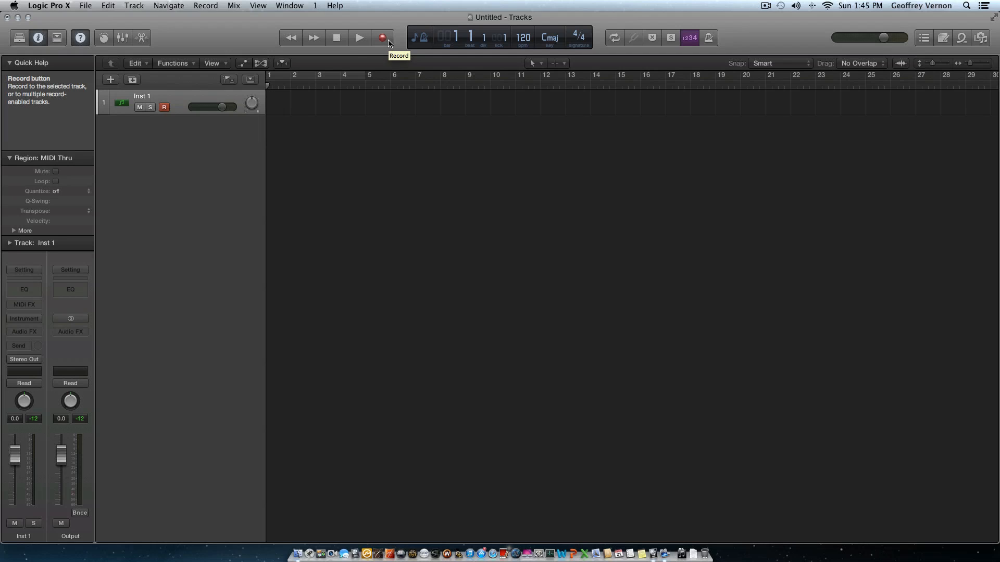
pyautogui.click(80, 38)
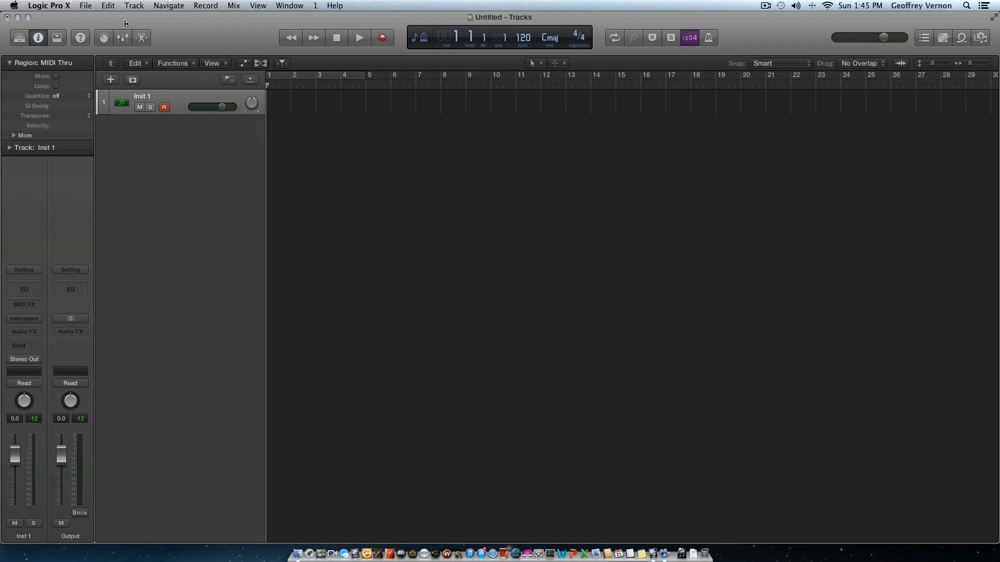
pyautogui.click(335, 5)
pyautogui.click(354, 35)
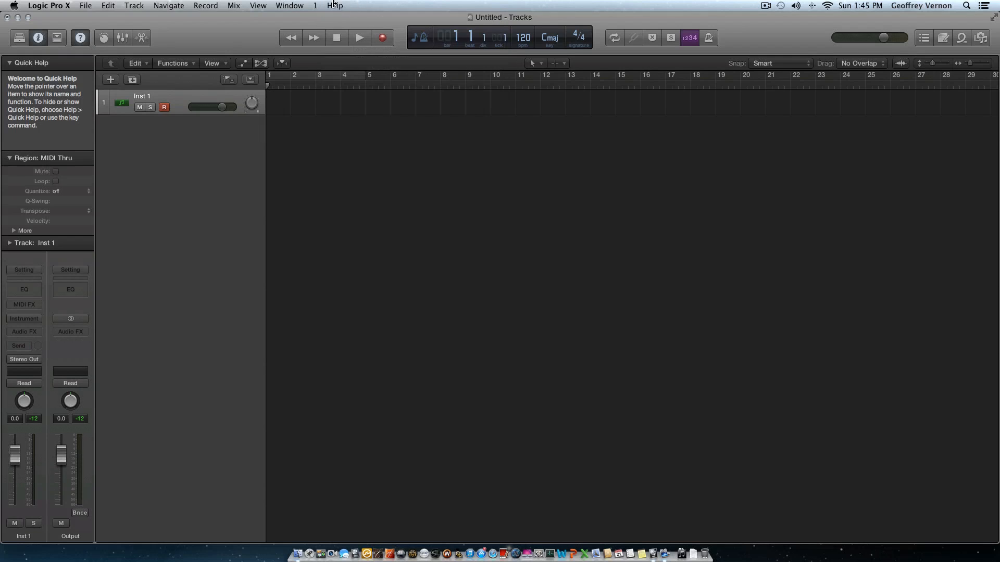
pyautogui.click(334, 5)
pyautogui.click(380, 34)
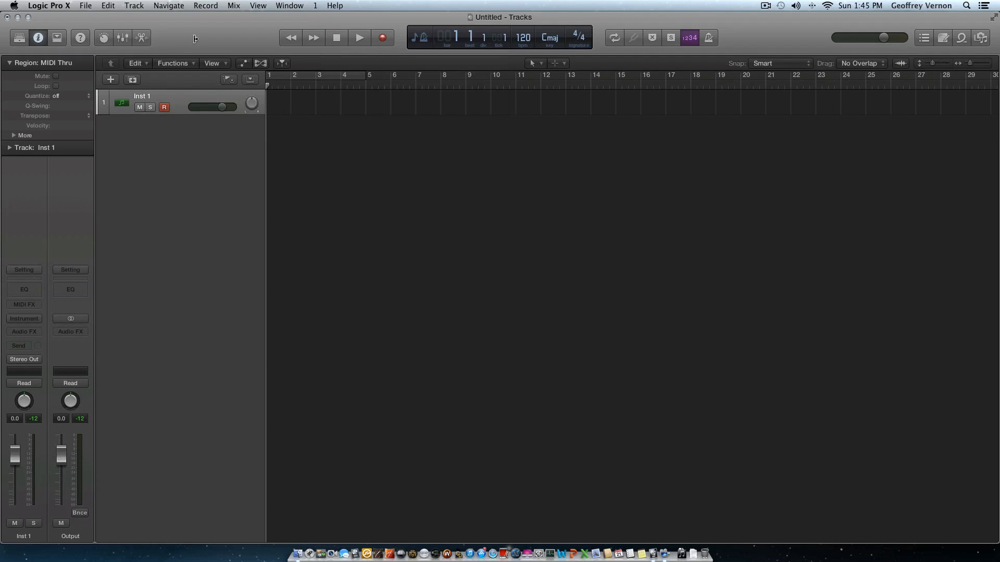
# Show the Smart Controls and insert a stereo Vintage Electric Piano on the Inst 1 track, closing its plug-in window.
pyautogui.click(103, 38)
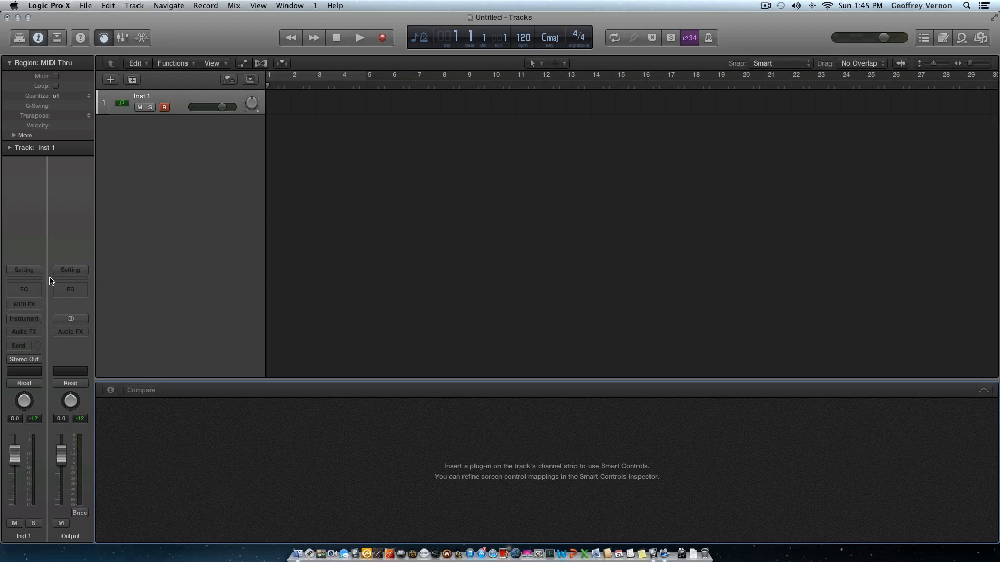
pyautogui.click(31, 320)
pyautogui.moveTo(80, 479)
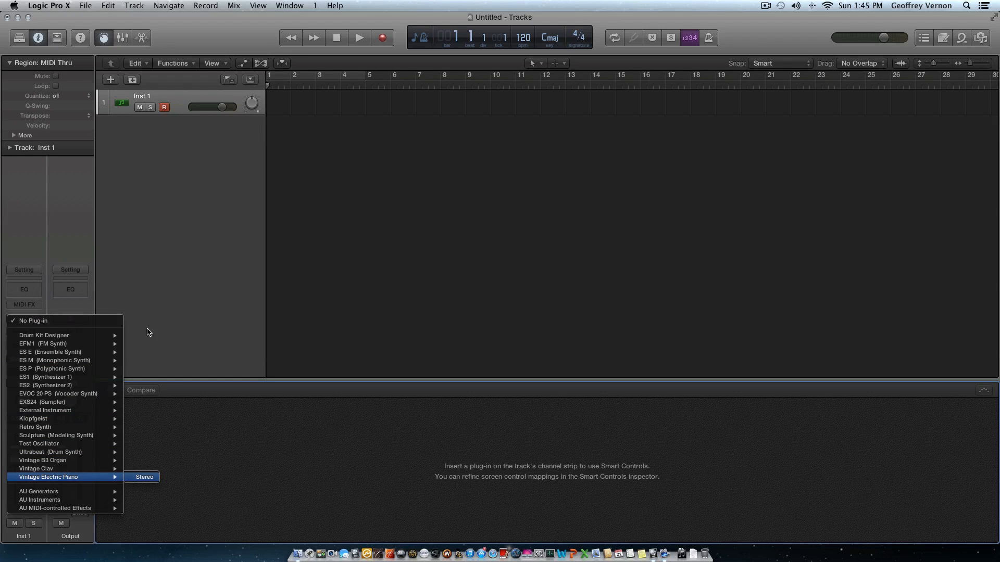
pyautogui.click(135, 478)
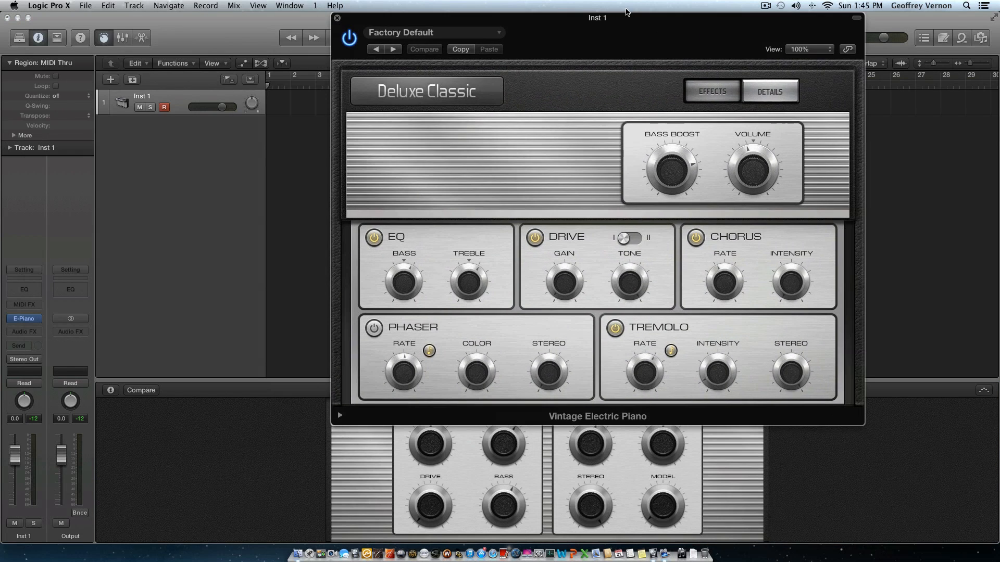
pyautogui.click(103, 37)
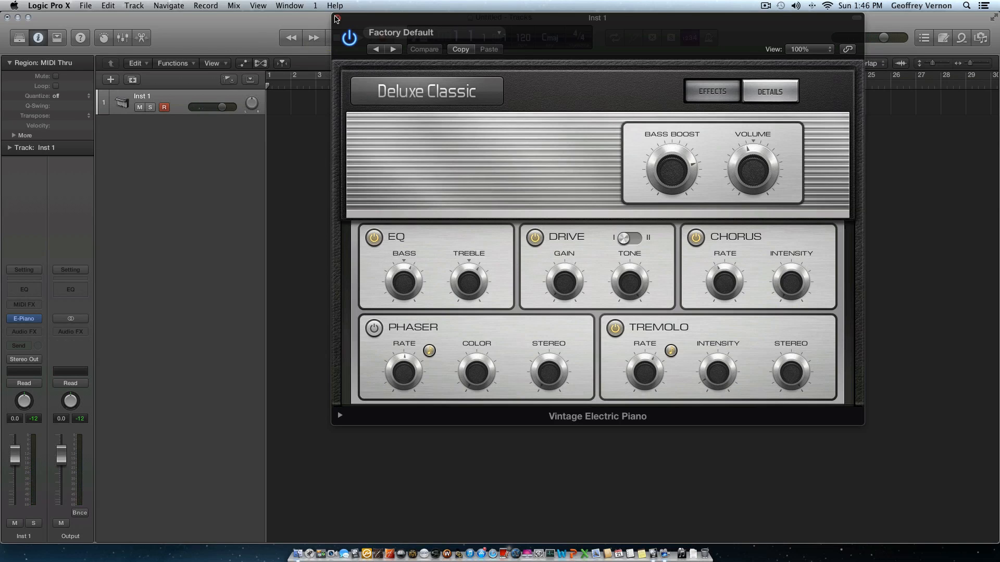
pyautogui.click(336, 18)
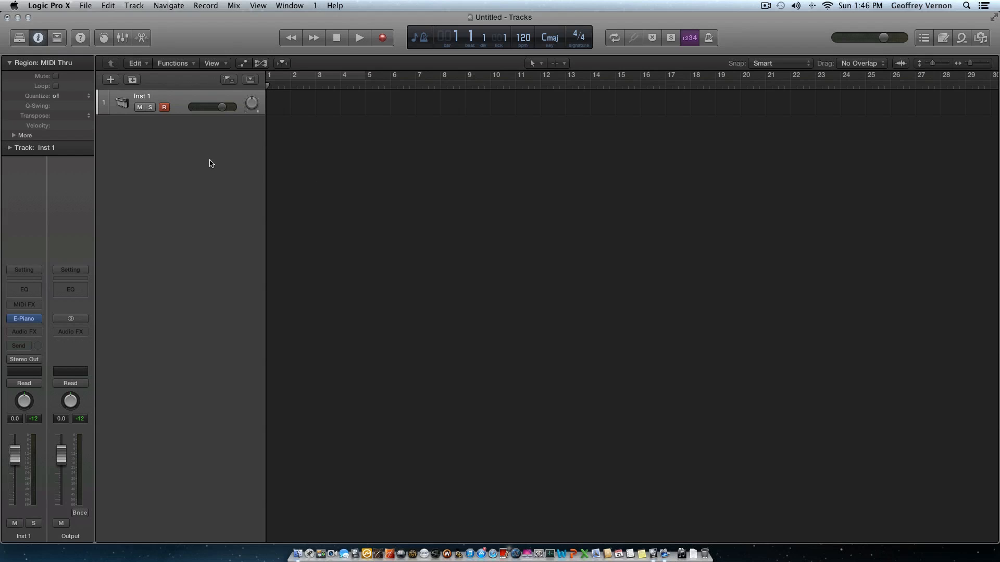
# Show the electric piano's Smart Controls and turn its Drive knob up and back down.
pyautogui.click(104, 39)
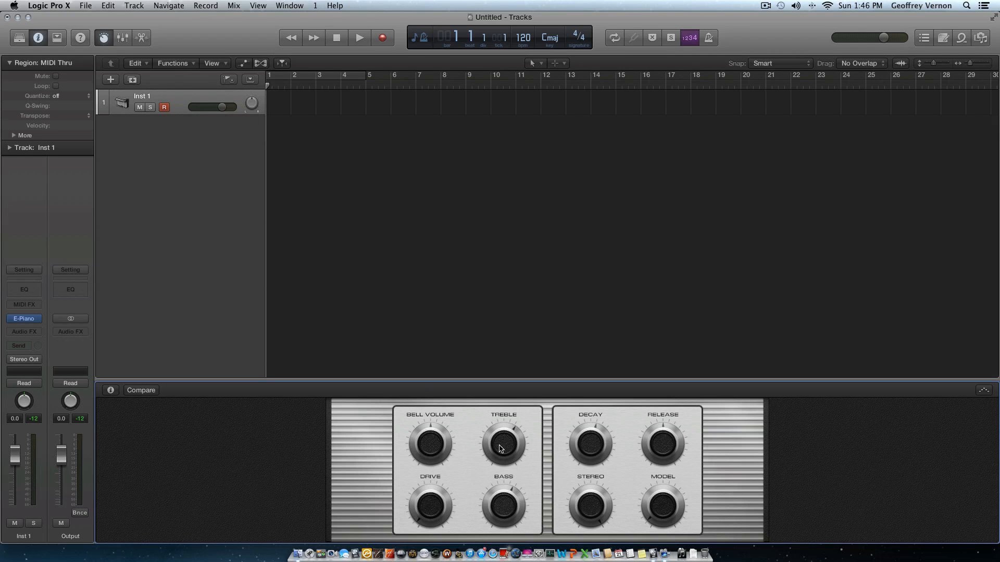
pyautogui.moveTo(431, 470); pyautogui.dragTo(426, 419)
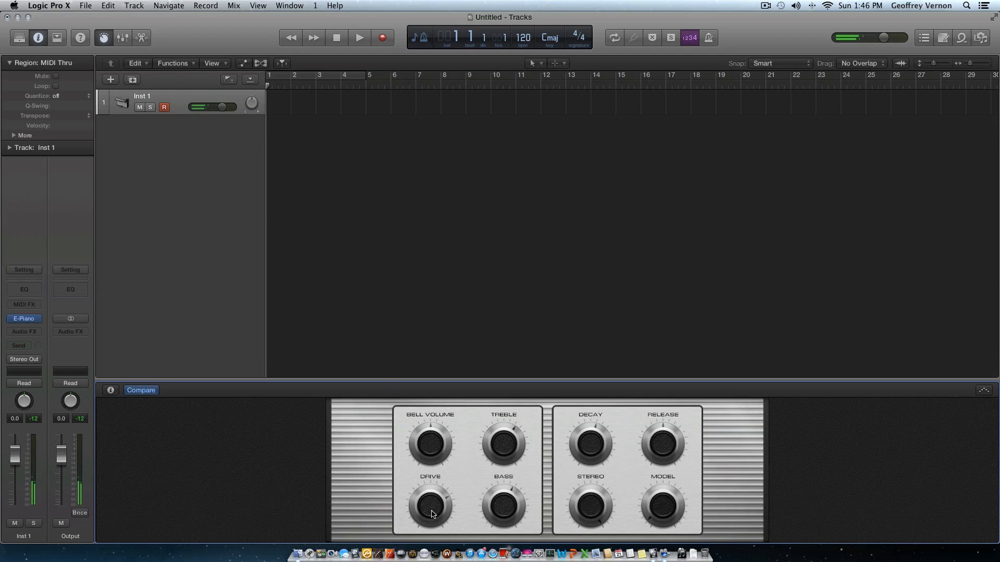
pyautogui.moveTo(432, 514); pyautogui.dragTo(435, 531)
pyautogui.moveTo(427, 509); pyautogui.dragTo(419, 560)
# Replace the Inst 1 track's electric piano with a mono Klopfgeist instrument and close its plug-in window.
pyautogui.click(32, 320)
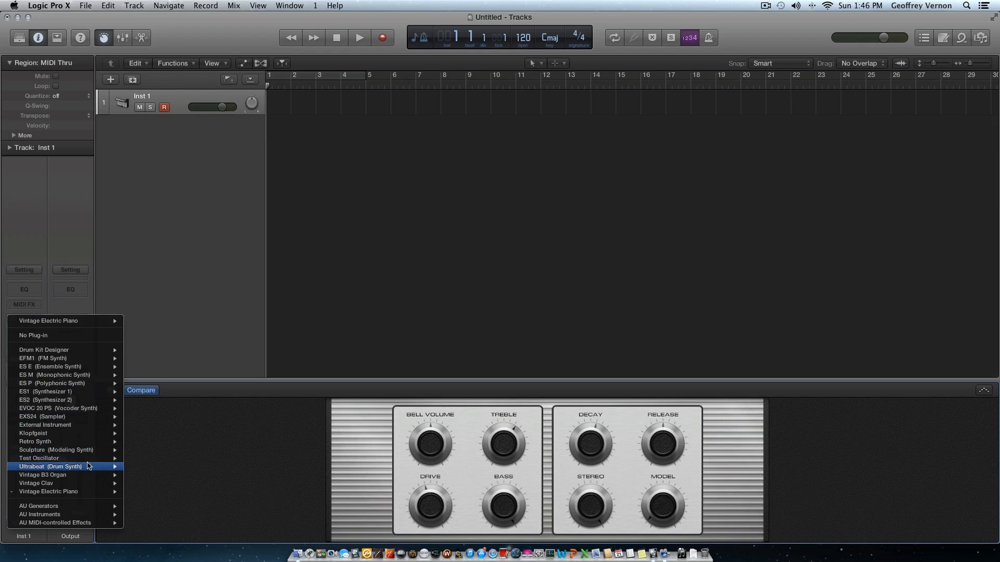
pyautogui.moveTo(92, 435)
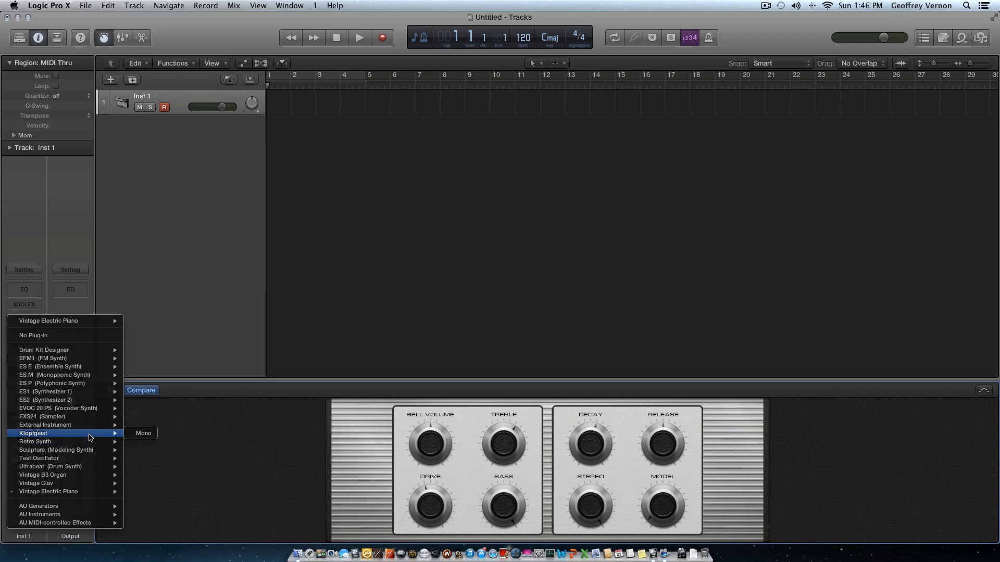
pyautogui.click(141, 434)
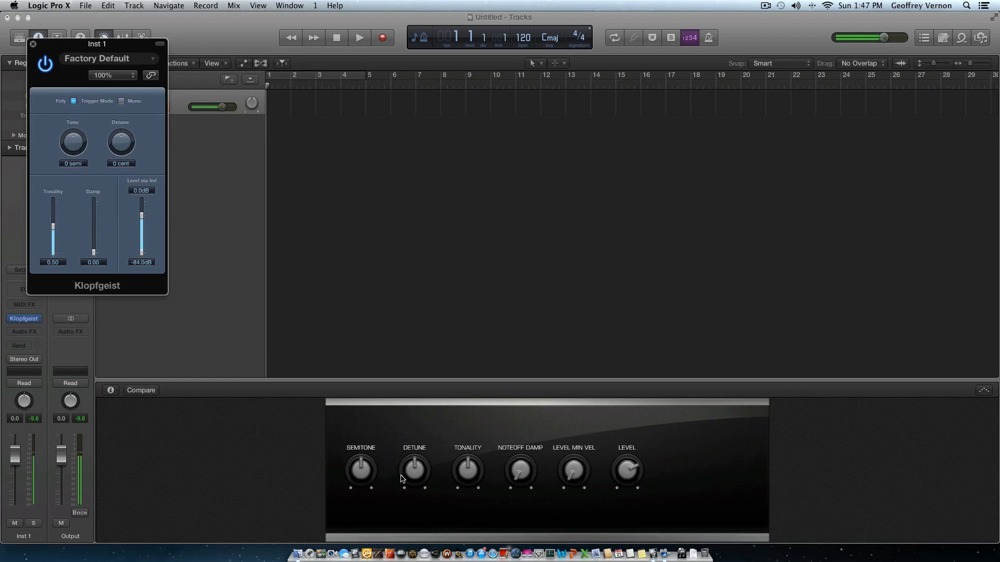
pyautogui.click(32, 44)
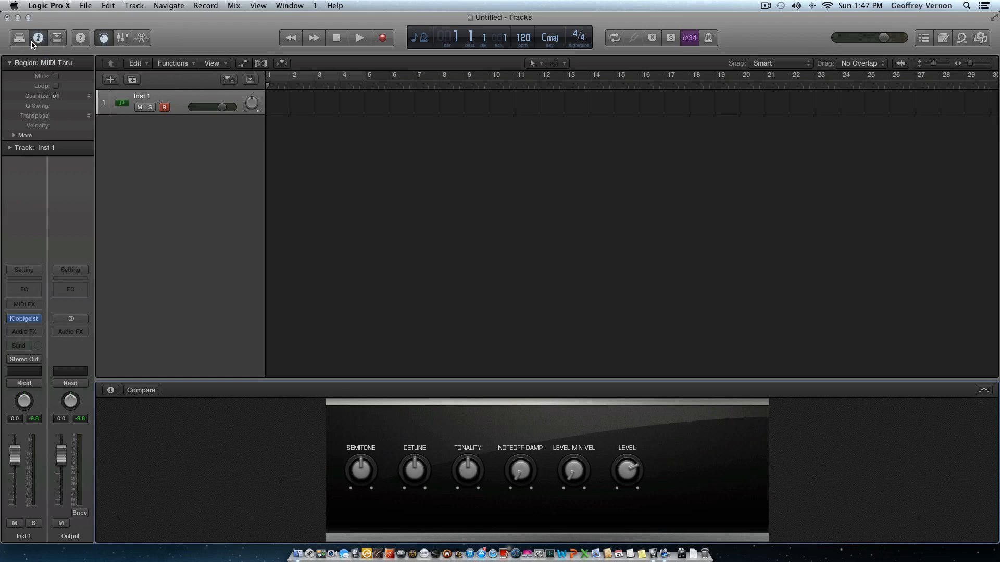
# Remove the instrument plug-in from the Inst 1 channel strip and hide the Smart Controls.
pyautogui.click(37, 321)
pyautogui.click(37, 335)
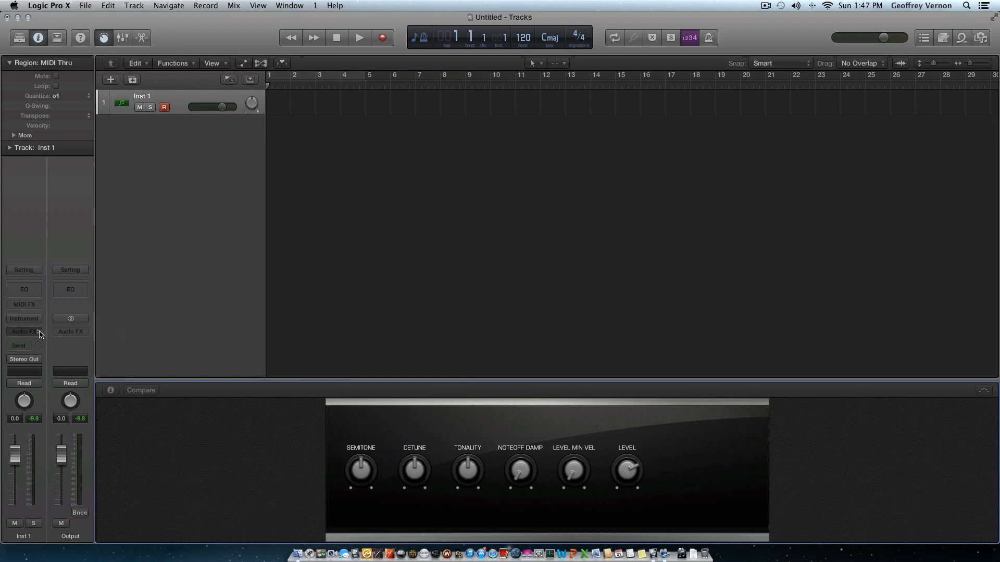
pyautogui.click(104, 41)
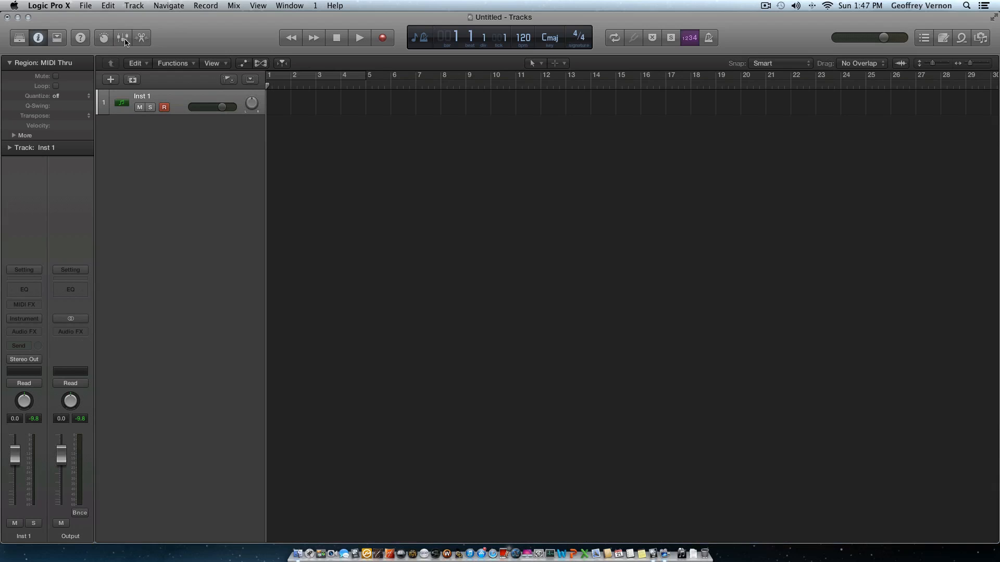
# Show the Mixer, enlarge its area to view the full channel strips, and hide it.
pyautogui.click(124, 38)
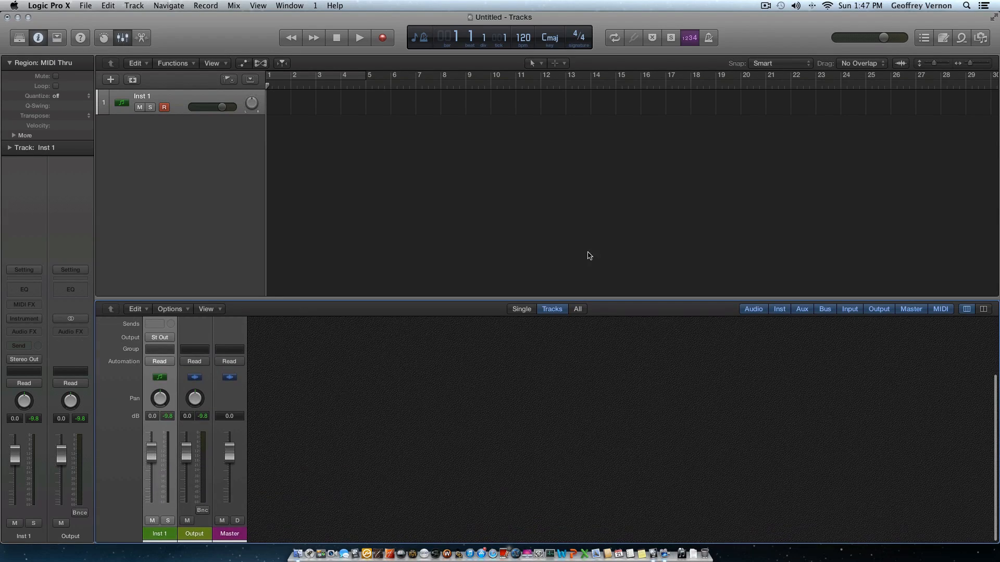
pyautogui.moveTo(564, 297); pyautogui.dragTo(569, 156)
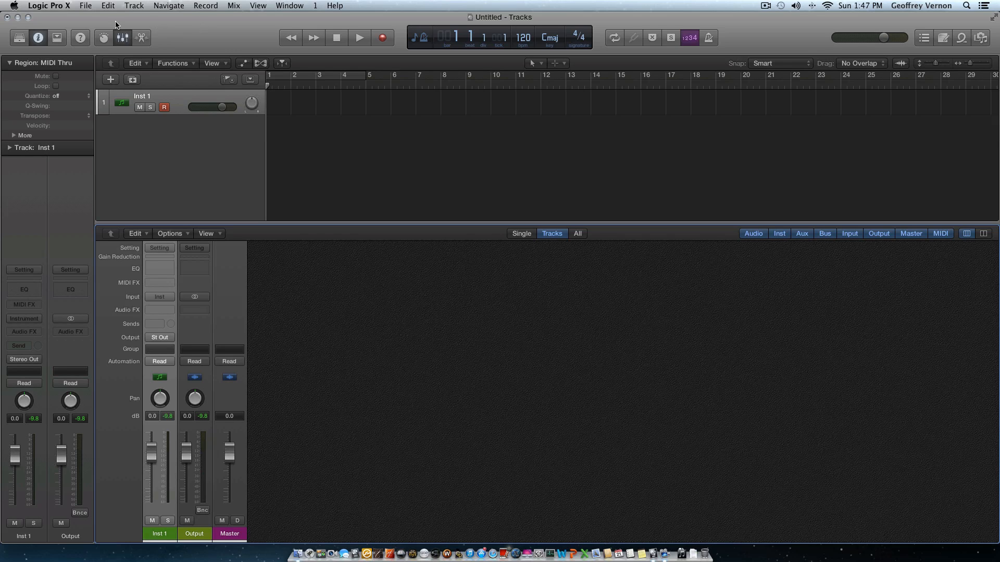
pyautogui.click(127, 40)
# Show the Editors area to view the Piano Roll and Score editors, and hide it.
pyautogui.click(142, 41)
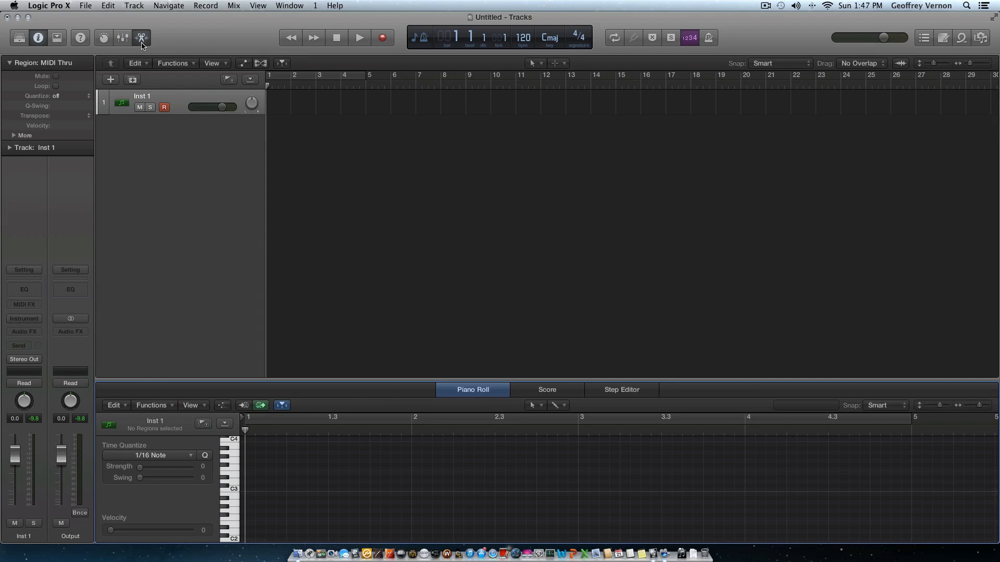
pyautogui.click(551, 394)
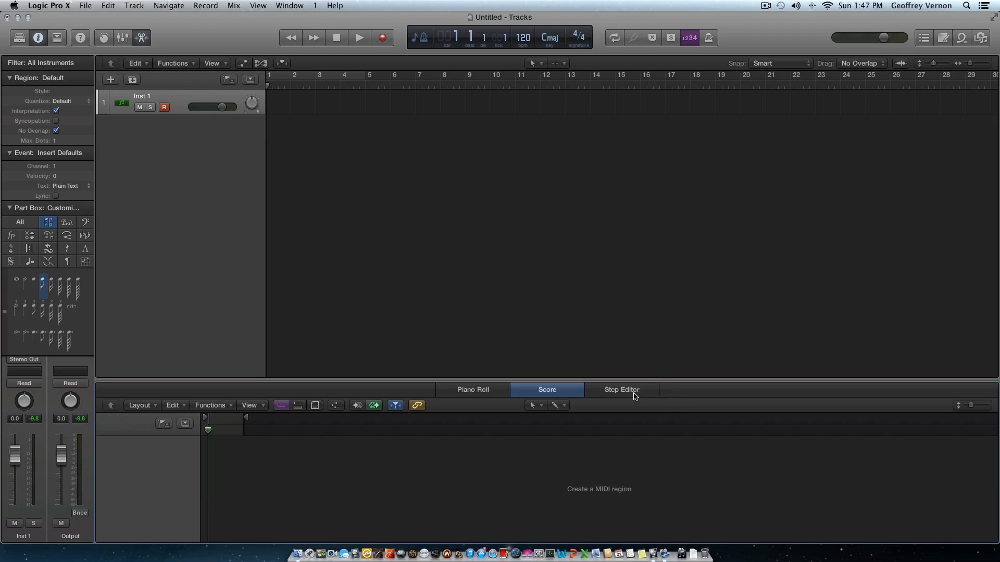
pyautogui.click(142, 38)
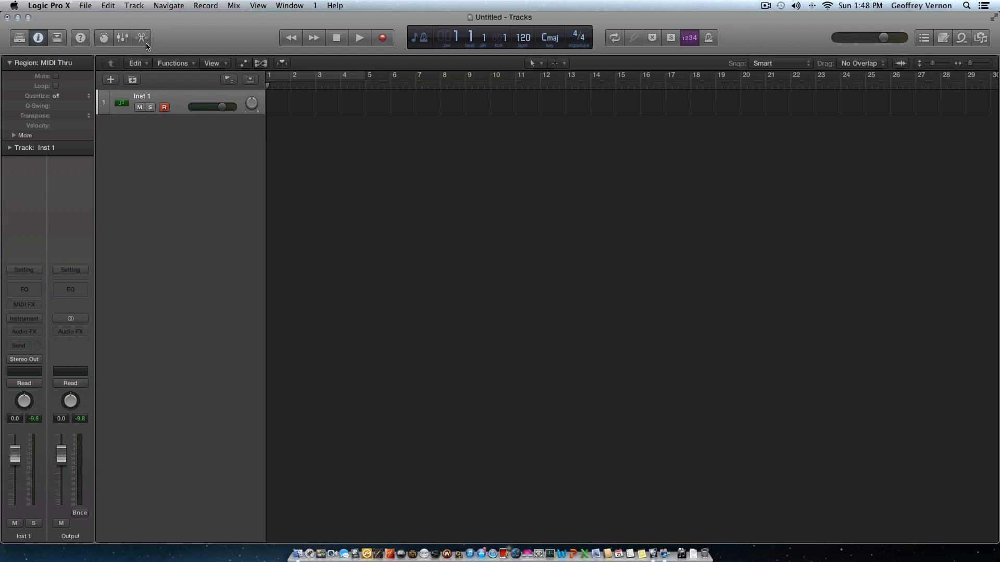
# Record a short MIDI region on the Inst 1 track and stop recording in bar 4.
pyautogui.press('r')
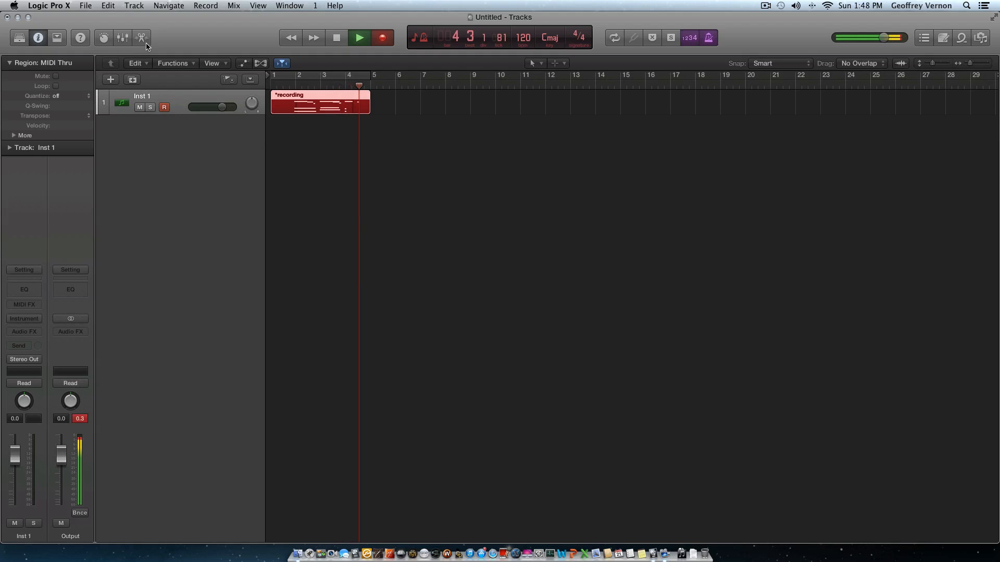
pyautogui.press('space')
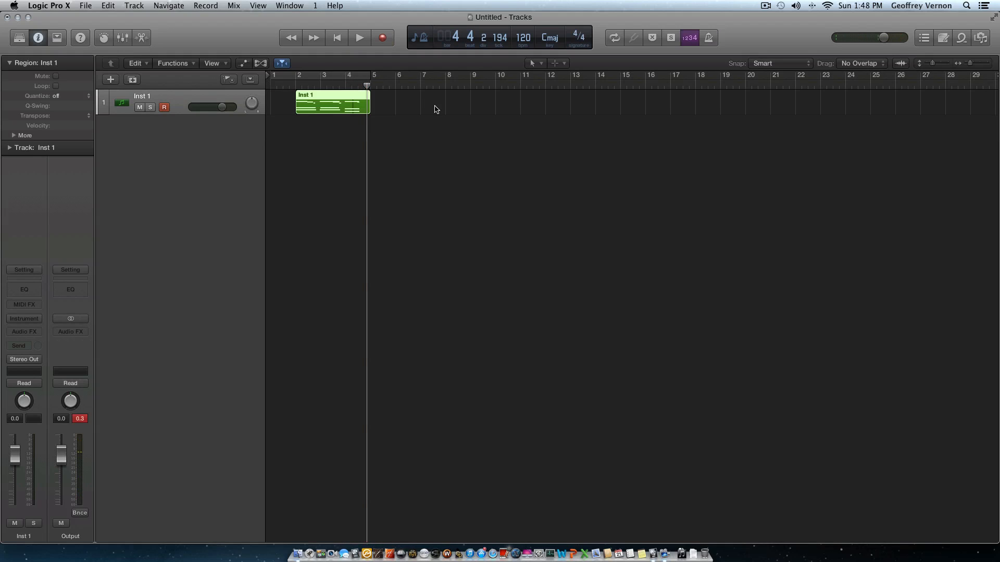
# Delete the recorded region from the Inst 1 track and return the playhead to bar 1.
pyautogui.press('Delete')
pyautogui.click(272, 87)
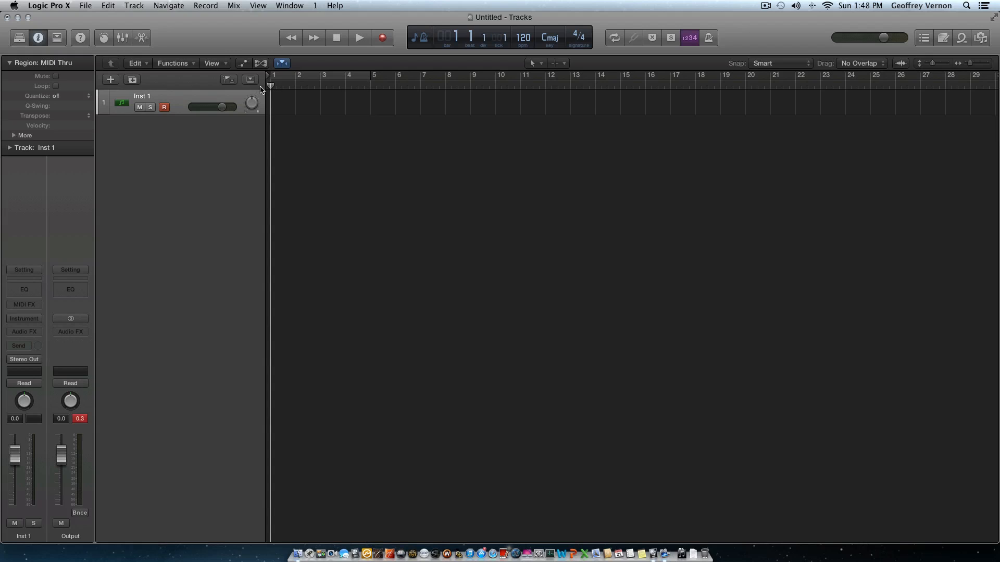
pyautogui.click(26, 324)
pyautogui.moveTo(80, 439)
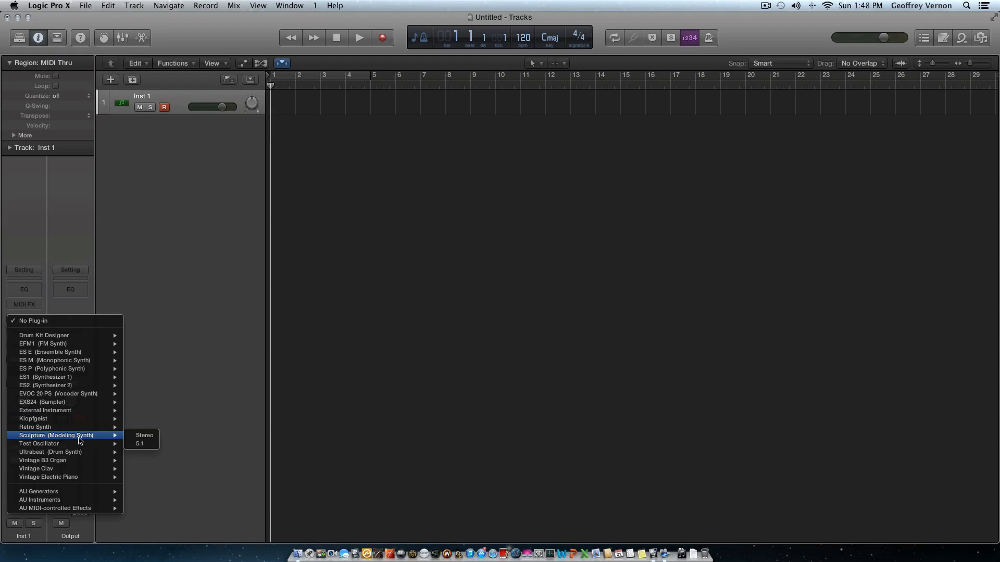
pyautogui.moveTo(77, 411)
pyautogui.moveTo(92, 477)
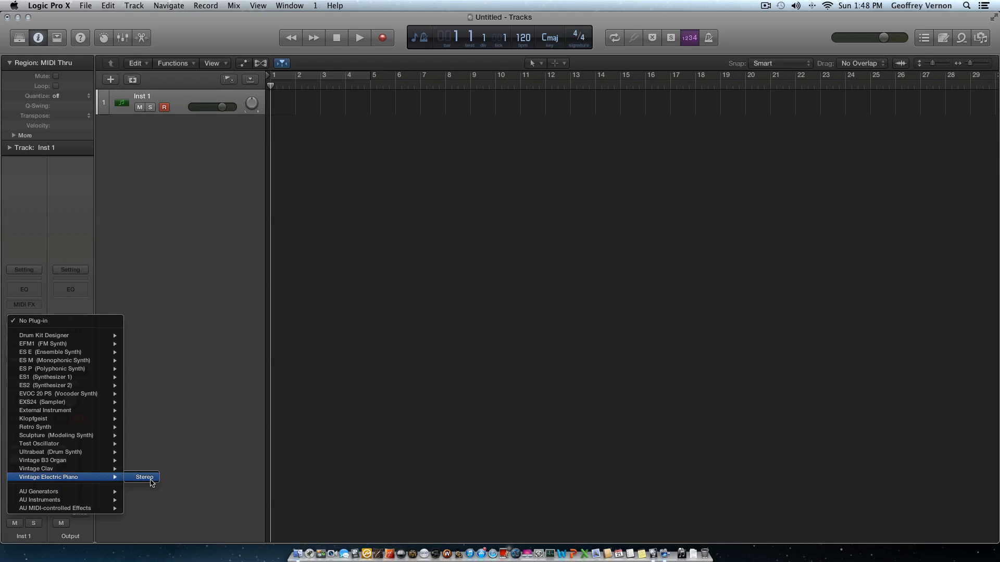
pyautogui.click(245, 344)
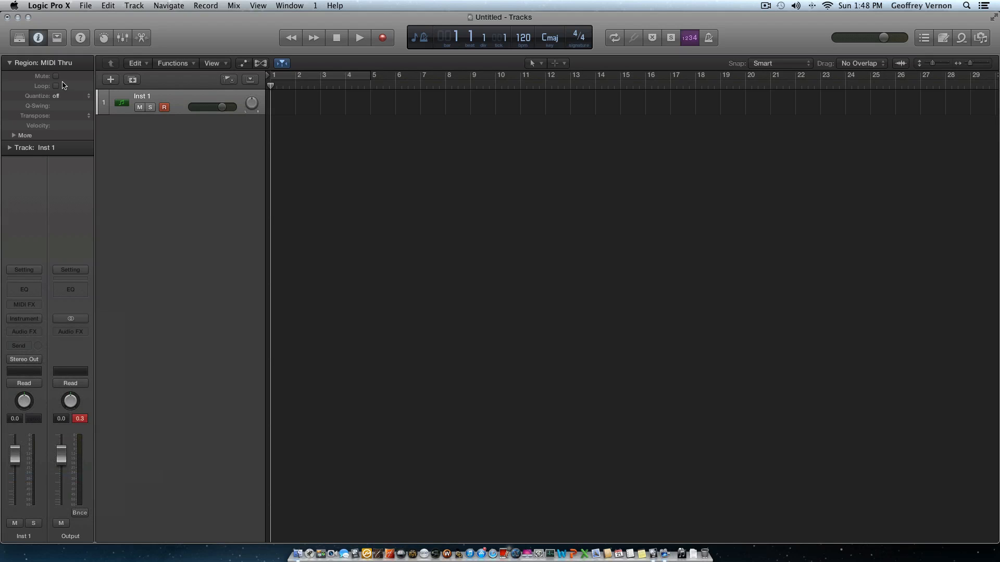
# Load the Yamaha Grand Piano patch from the Library's Piano category onto the Inst 1 track and hide the Library.
pyautogui.click(21, 40)
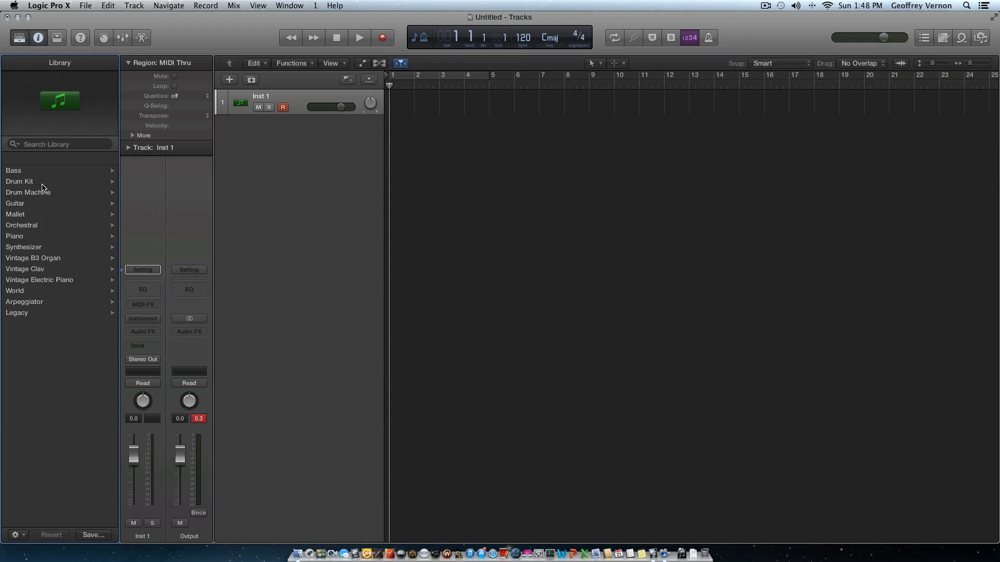
pyautogui.click(39, 235)
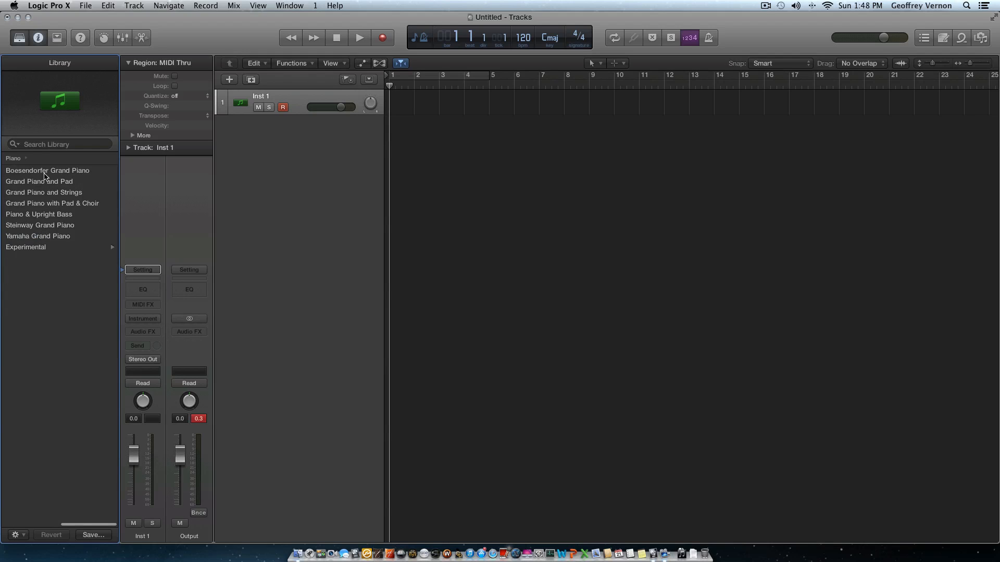
pyautogui.click(59, 237)
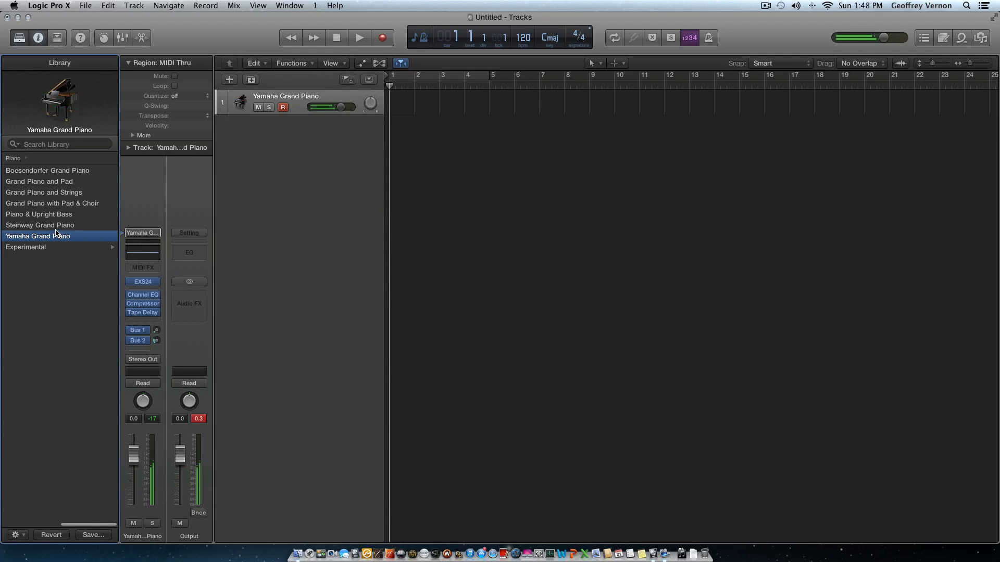
pyautogui.click(18, 37)
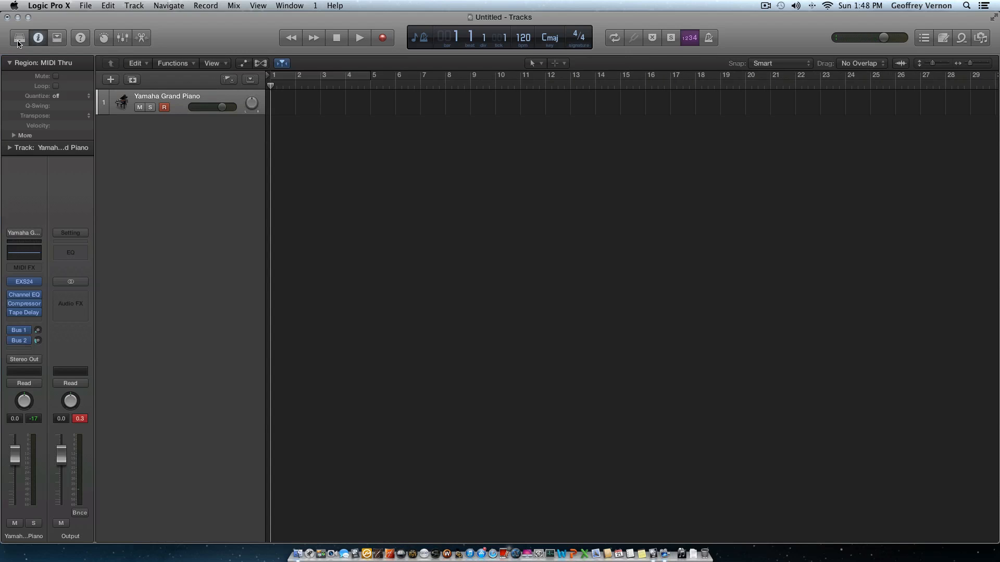
# Record a MIDI region on the Yamaha Grand Piano track, stop in bar 11 and return the playhead to bar 1.
pyautogui.click(383, 39)
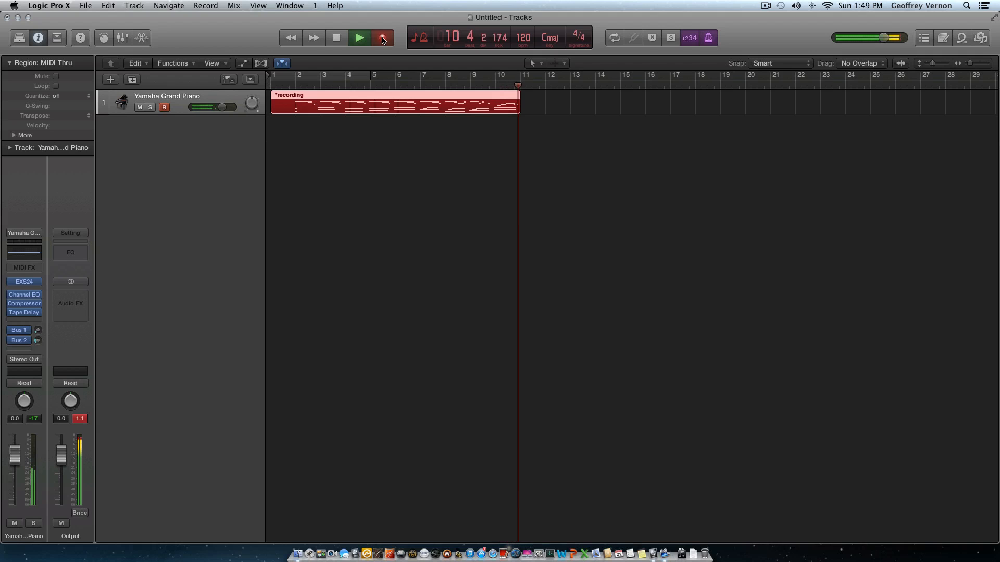
pyautogui.click(382, 40)
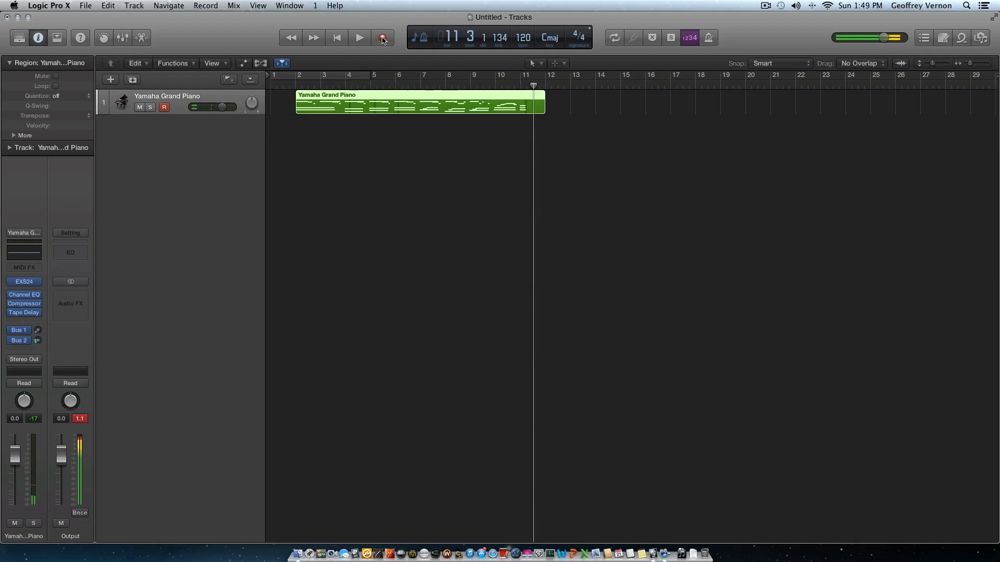
pyautogui.click(437, 212)
pyautogui.press('Return')
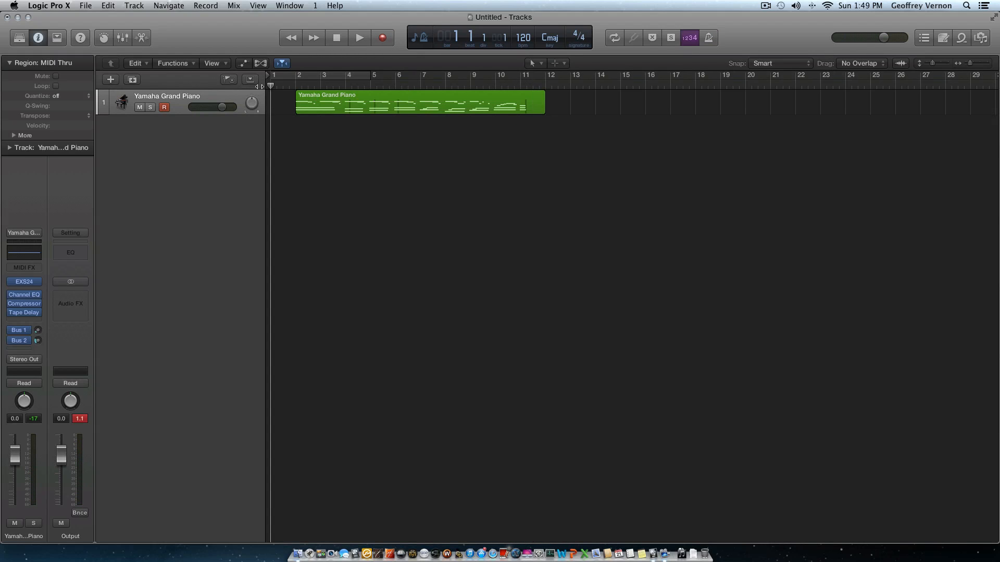
# Show the recorded piano region in the Piano Roll and enlarge the editor area to view its notes.
pyautogui.click(411, 108)
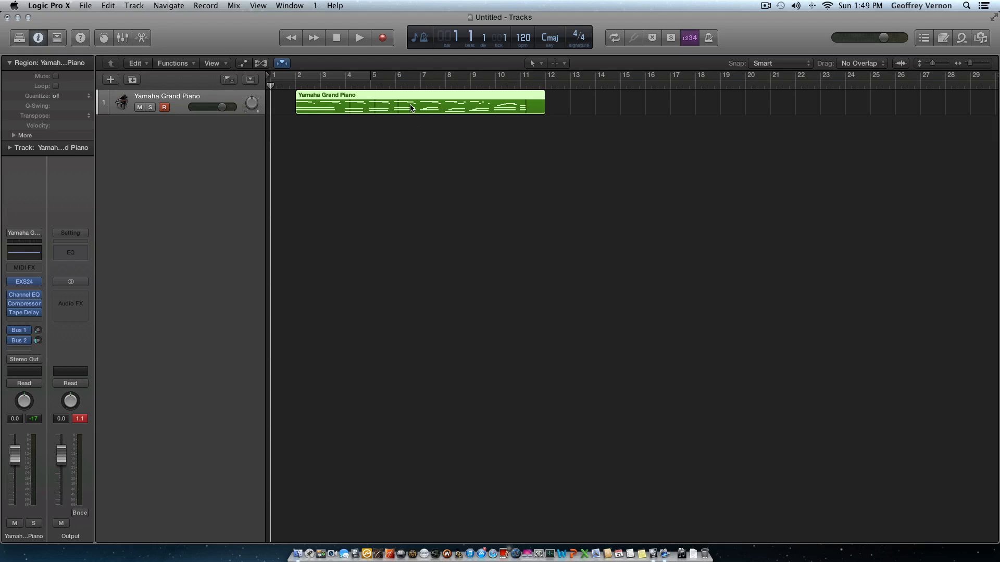
pyautogui.press('p')
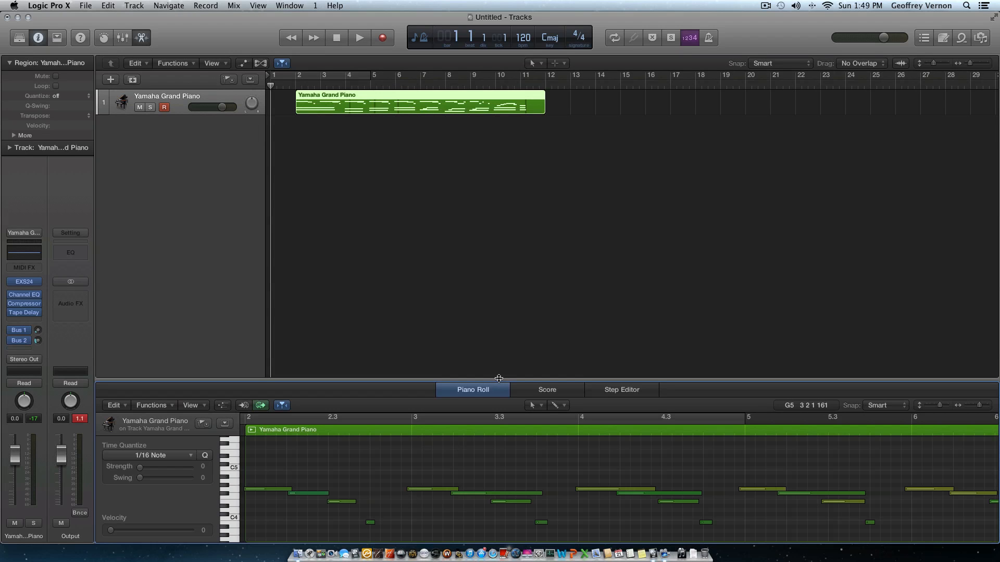
pyautogui.moveTo(499, 377); pyautogui.dragTo(505, 210)
pyautogui.scroll(5, 600, 411)
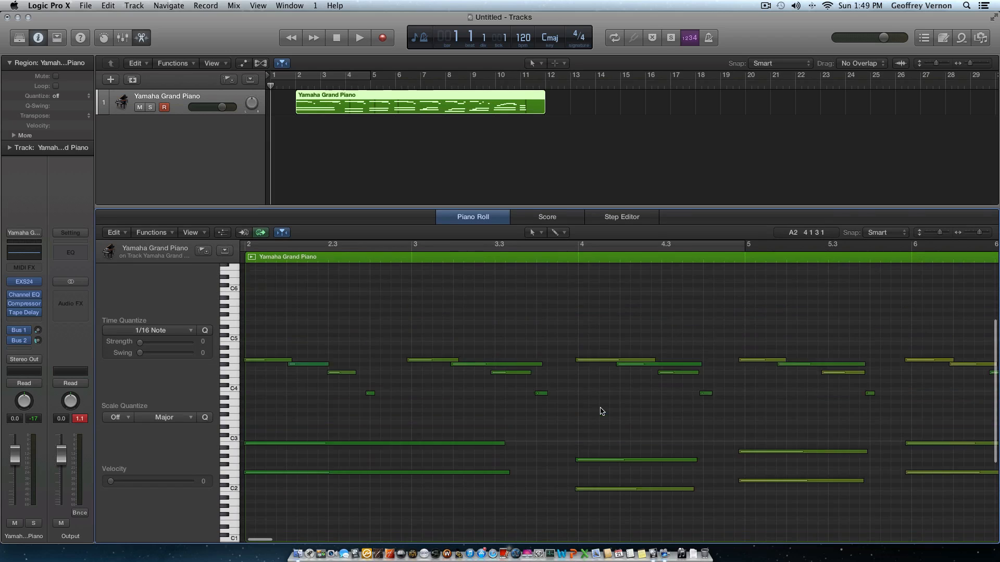
pyautogui.scroll(-5, 601, 409)
pyautogui.scroll(1, 602, 408)
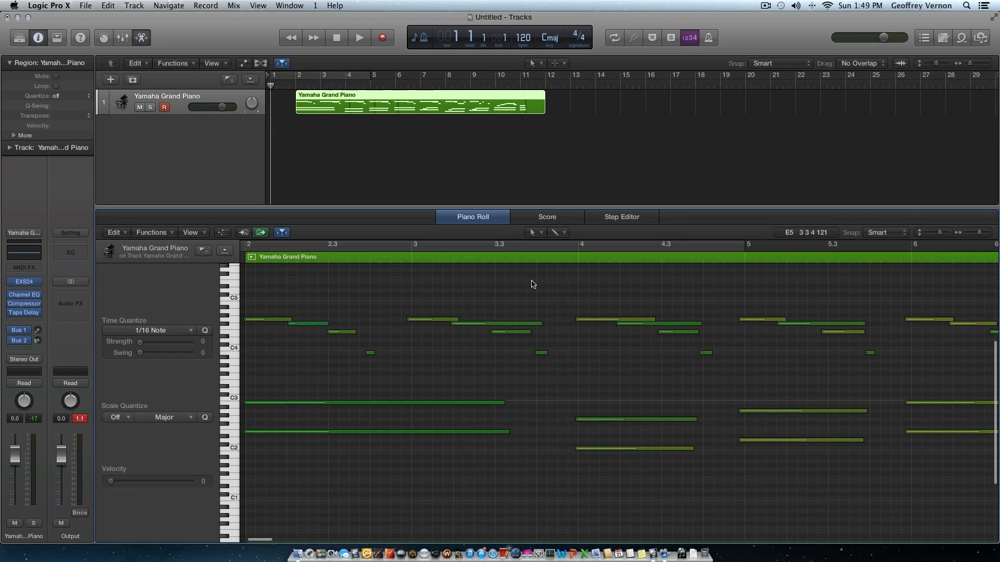
pyautogui.click(504, 156)
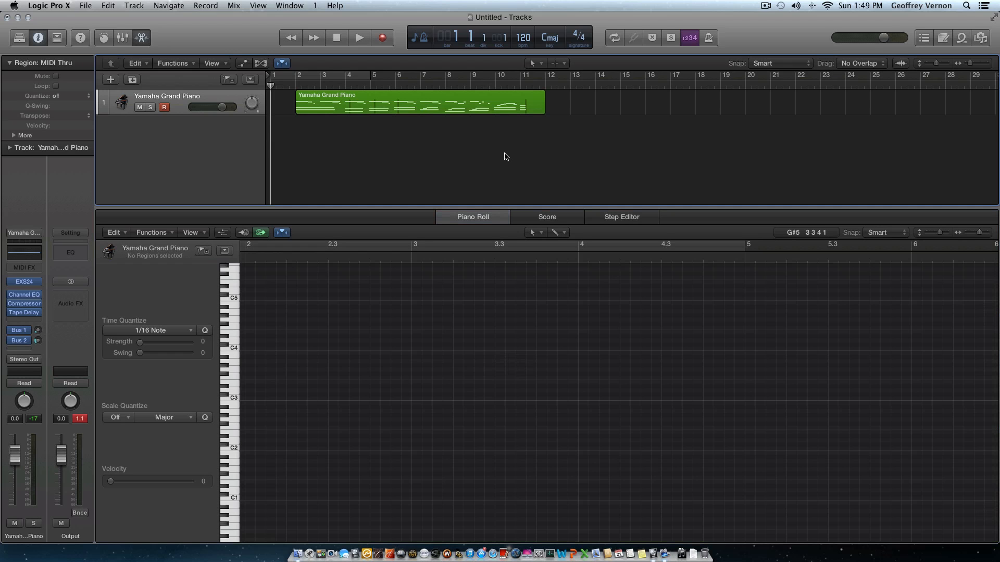
pyautogui.click(431, 104)
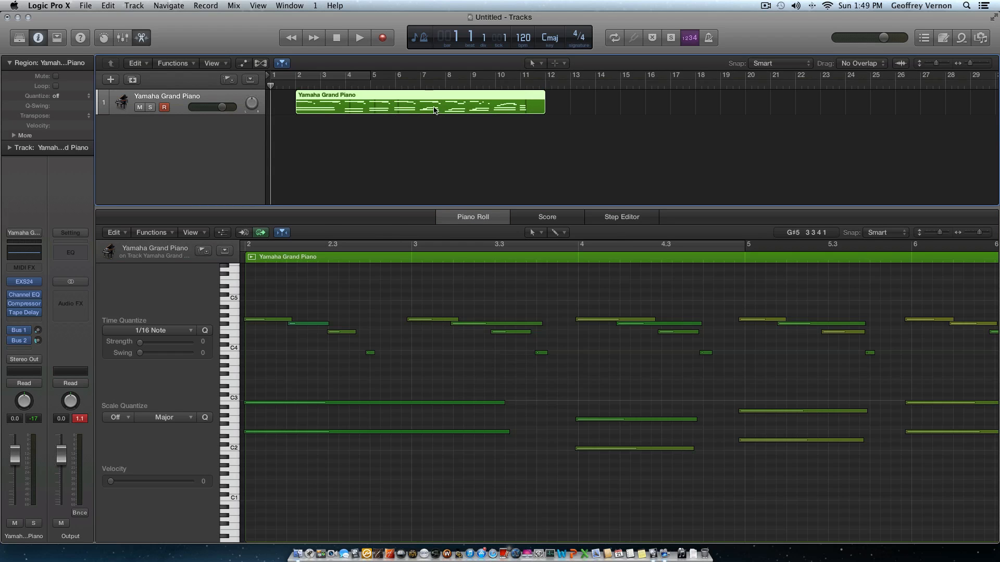
# Show the piano region in the Score editor and switch the notation to Page View.
pyautogui.click(556, 218)
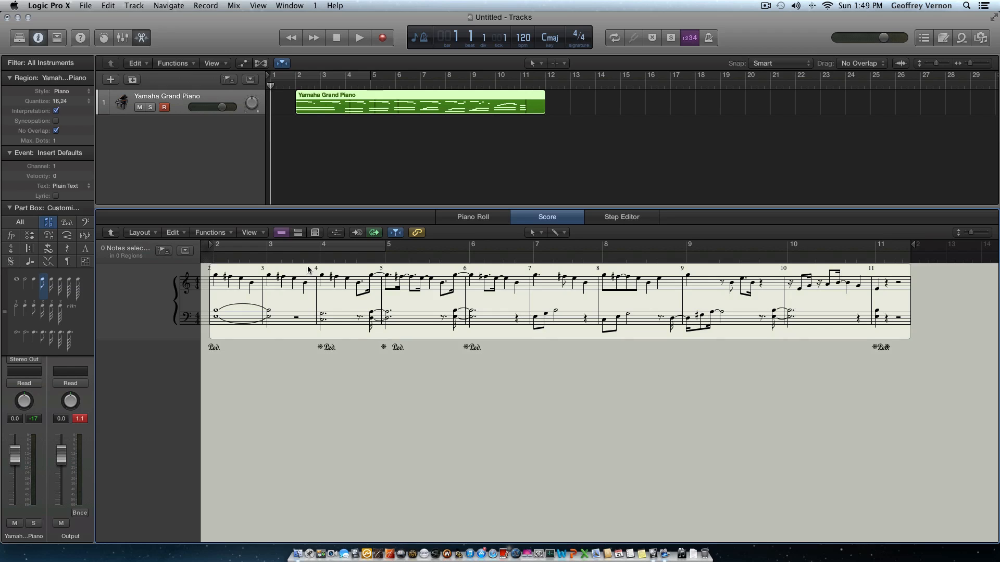
pyautogui.click(253, 235)
pyautogui.moveTo(267, 269)
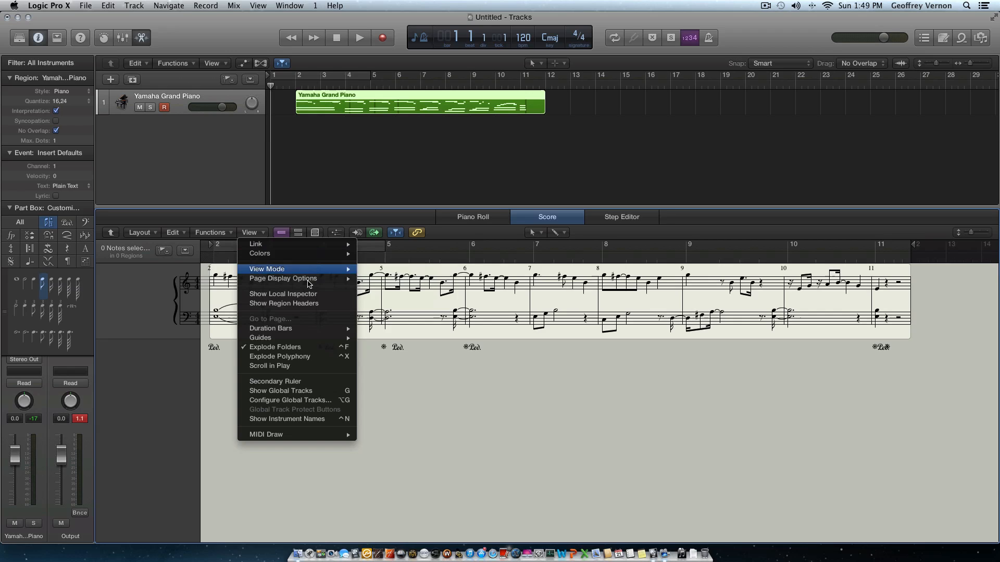
pyautogui.moveTo(309, 281)
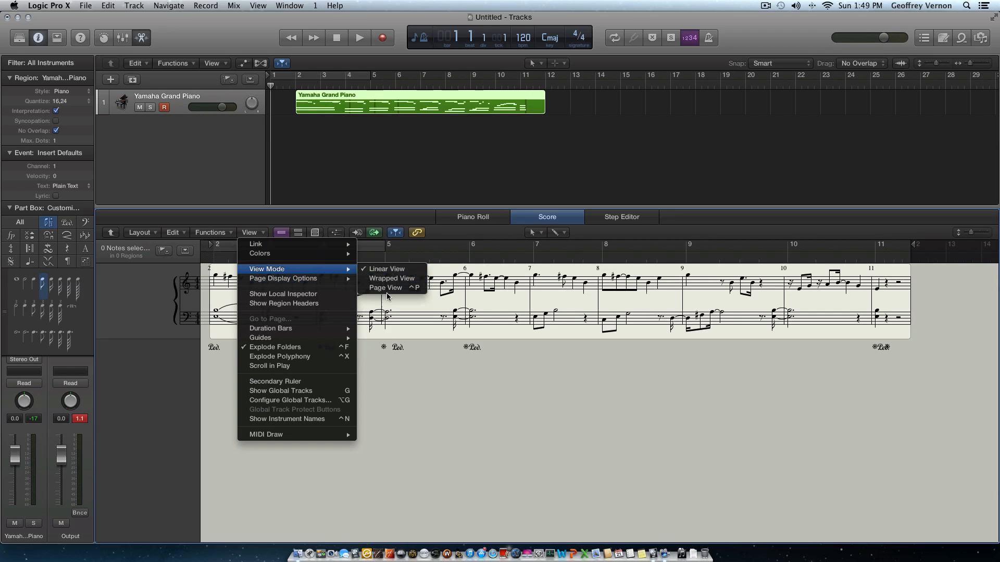
pyautogui.click(387, 288)
pyautogui.scroll(-10, 449, 329)
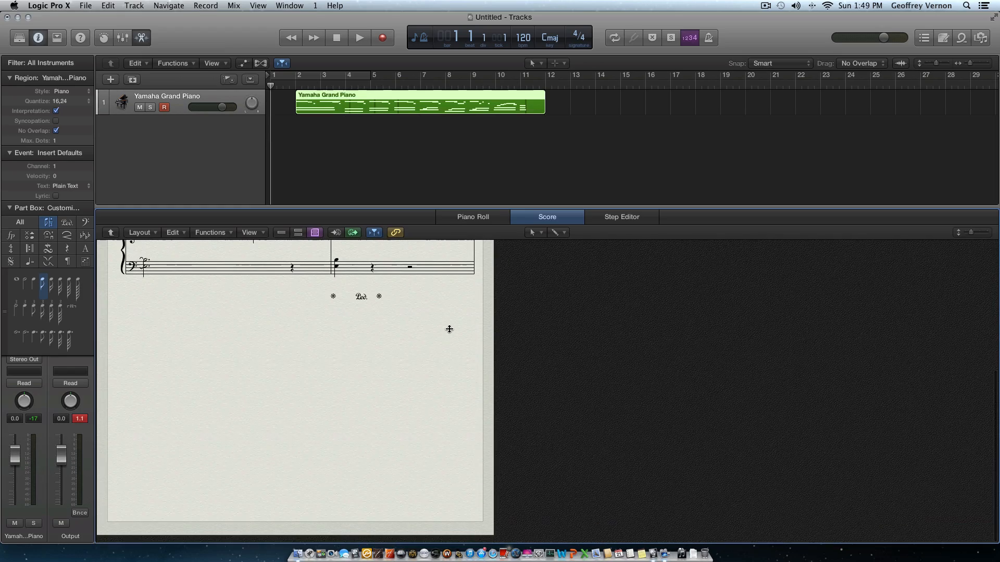
pyautogui.scroll(10, 449, 329)
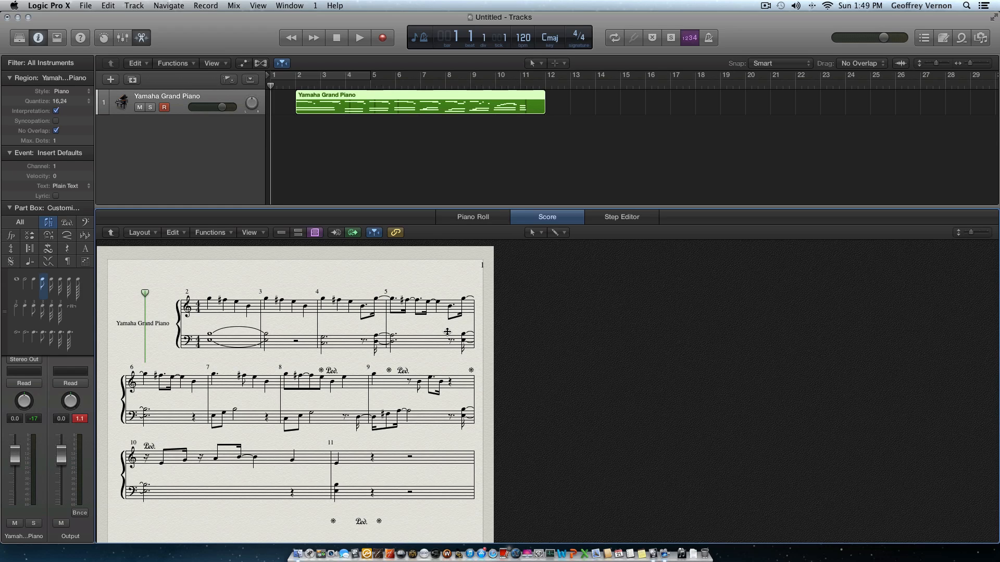
# Select the first treble note in bar 2 of the score to view its position and pitch, and hide the editors.
pyautogui.moveTo(208, 302); pyautogui.dragTo(209, 302)
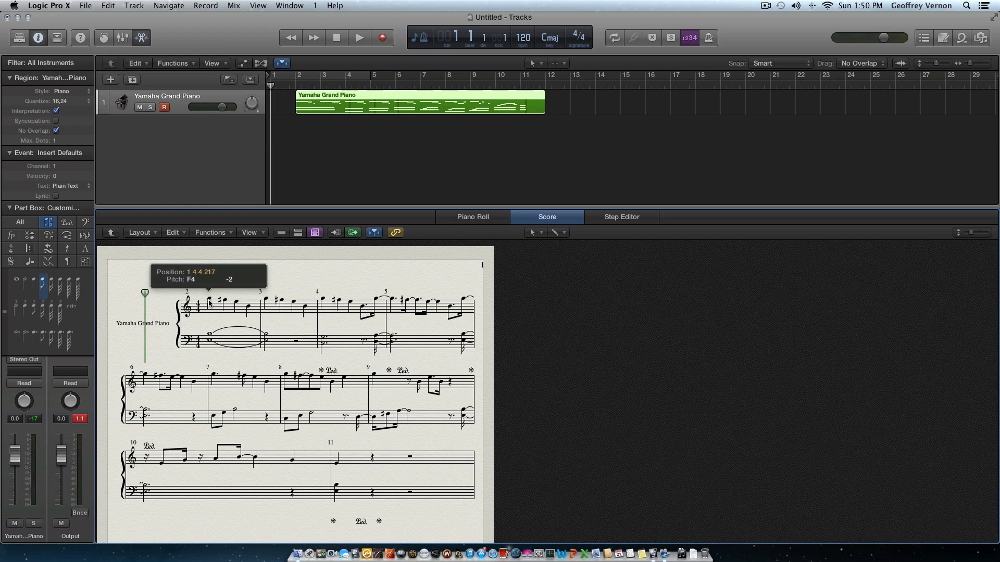
pyautogui.moveTo(209, 303); pyautogui.dragTo(208, 303)
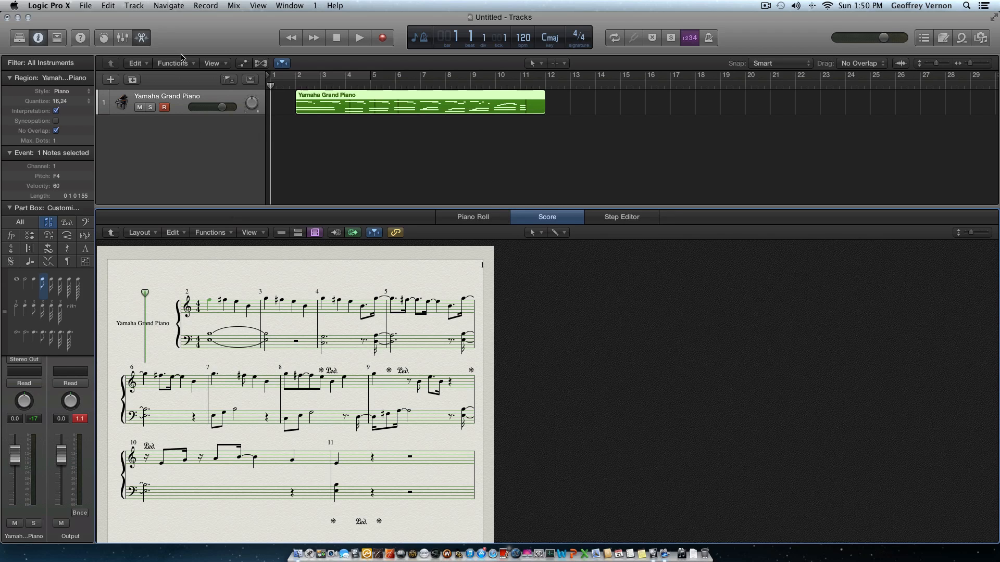
pyautogui.click(141, 38)
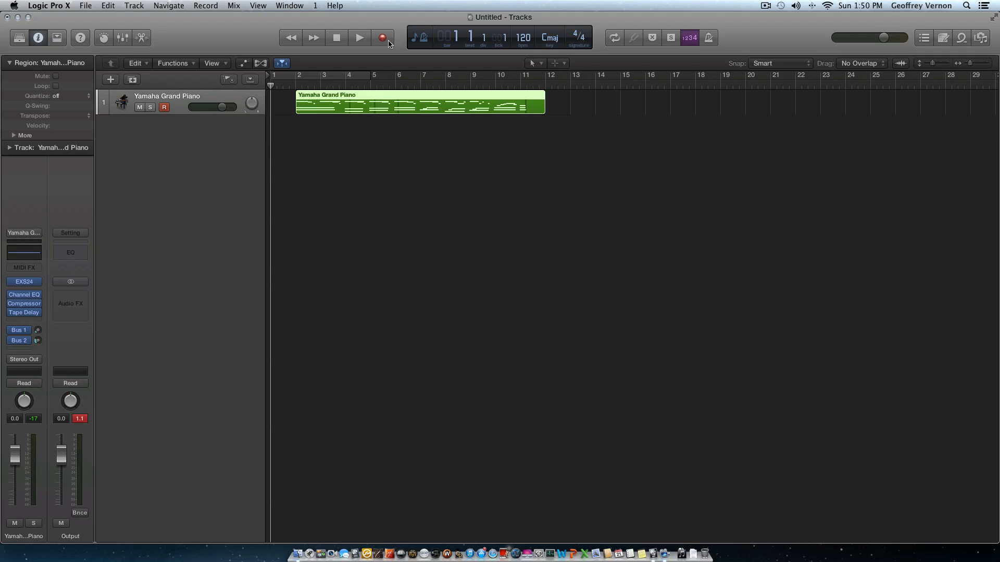
# Toggle Cycle mode, audition the metronome click in a short playback from bar 1, and leave click and playback off at bar 1.
pyautogui.click(615, 38)
pyautogui.click(620, 40)
pyautogui.click(709, 40)
pyautogui.click(709, 40)
pyautogui.click(709, 40)
pyautogui.press('space')
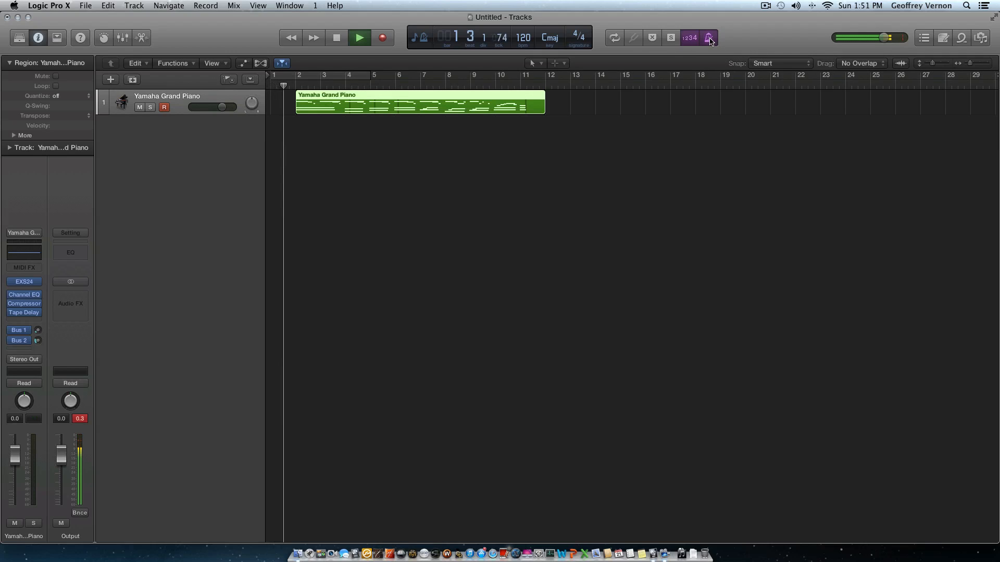
pyautogui.click(709, 40)
pyautogui.press('space')
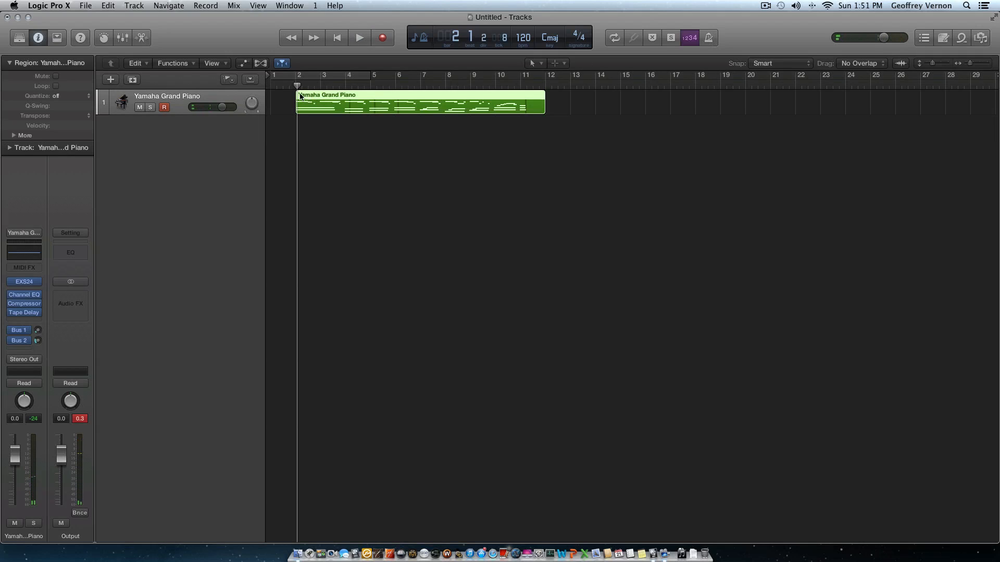
pyautogui.moveTo(289, 88); pyautogui.dragTo(250, 85)
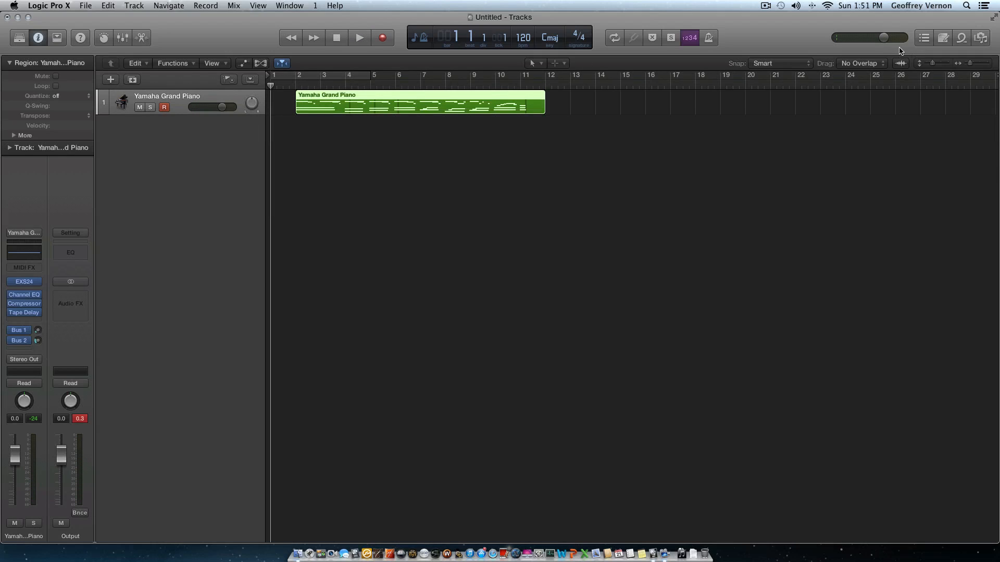
# Check the master volume slider and clear the Output channel strip's peak level indicator.
pyautogui.click(886, 38)
pyautogui.click(885, 38)
pyautogui.click(79, 421)
# Show the piano region's Event list and audition several note events near its start.
pyautogui.click(926, 38)
pyautogui.scroll(-10, 854, 191)
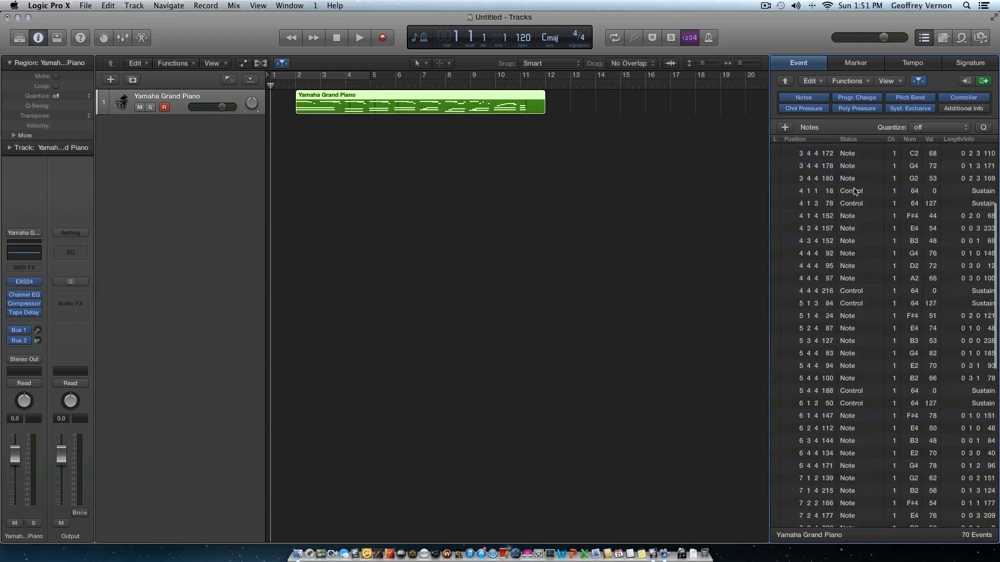
pyautogui.scroll(10, 854, 191)
pyautogui.click(851, 190)
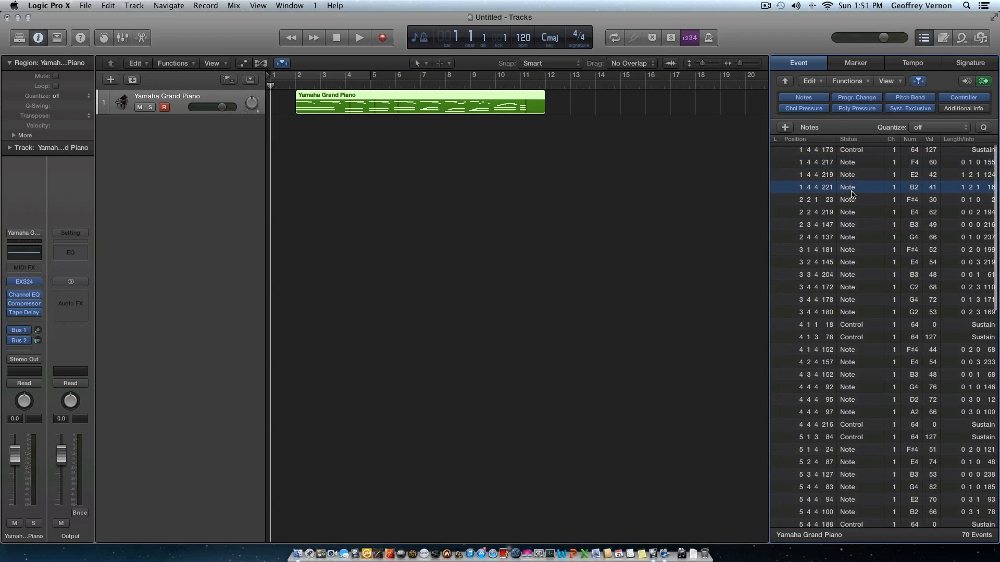
pyautogui.click(850, 215)
pyautogui.click(851, 238)
pyautogui.click(854, 200)
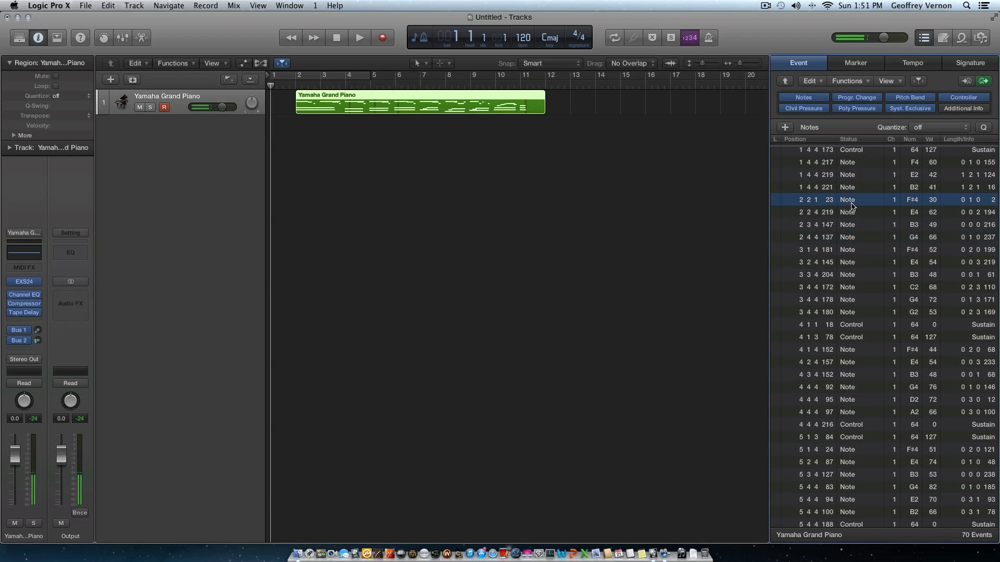
# Step through the Event list from the first F4 note to the G4 note at 3 4 4 178, auditioning each event.
pyautogui.click(857, 164)
pyautogui.press('Up')
pyautogui.press('Down')
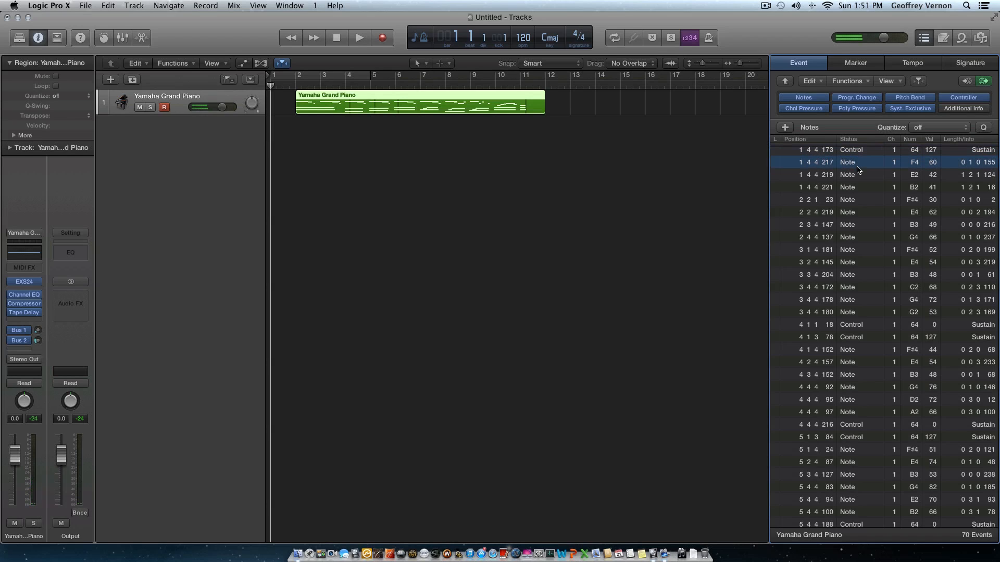
pyautogui.press('Down')
pyautogui.press('Down')
pyautogui.press('Down')
pyautogui.press('Down')
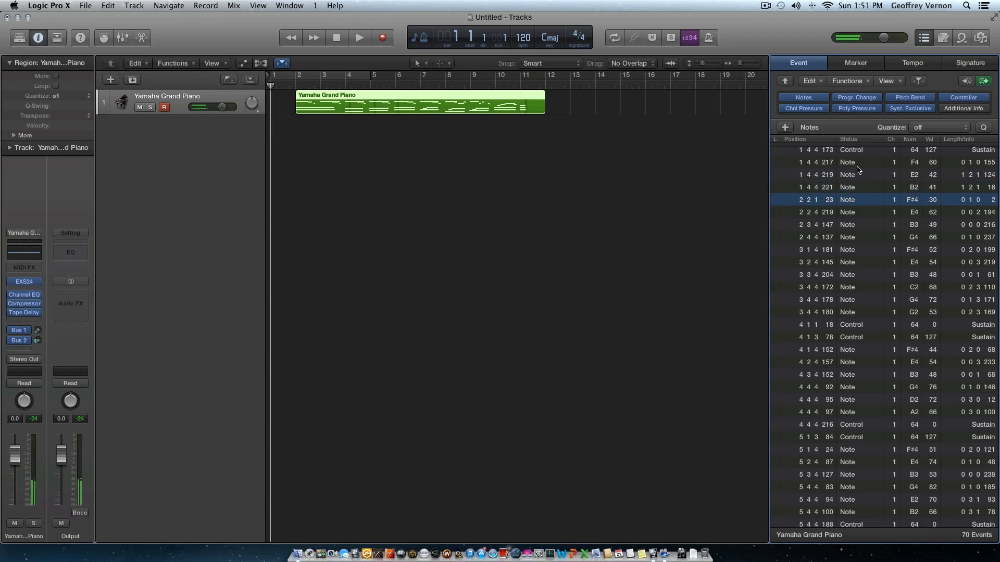
pyautogui.press('Down')
pyautogui.press('Down')
pyautogui.press('Down')
pyautogui.press('Down')
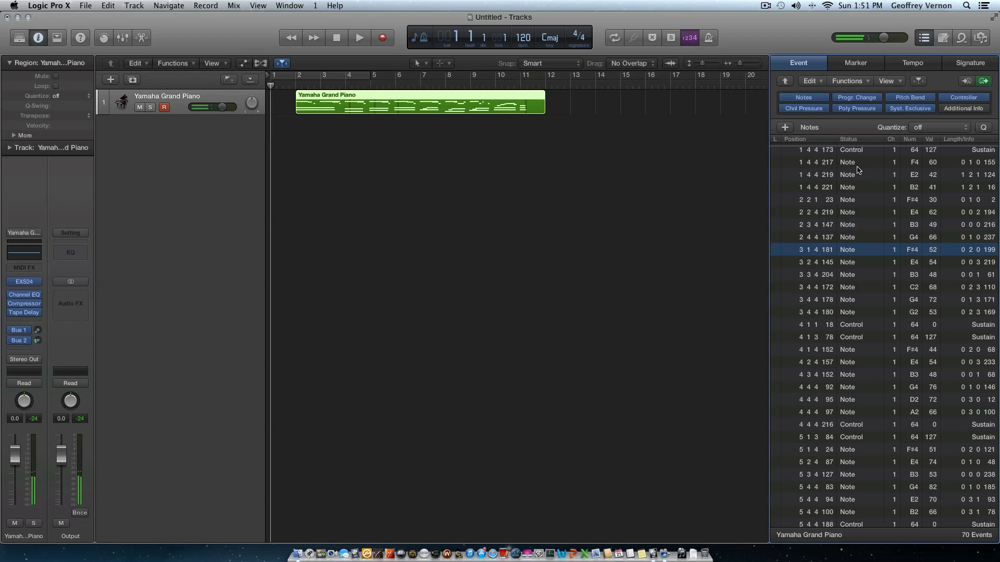
pyautogui.press('Down')
pyautogui.press('Down')
pyautogui.press('Down')
pyautogui.press('Down')
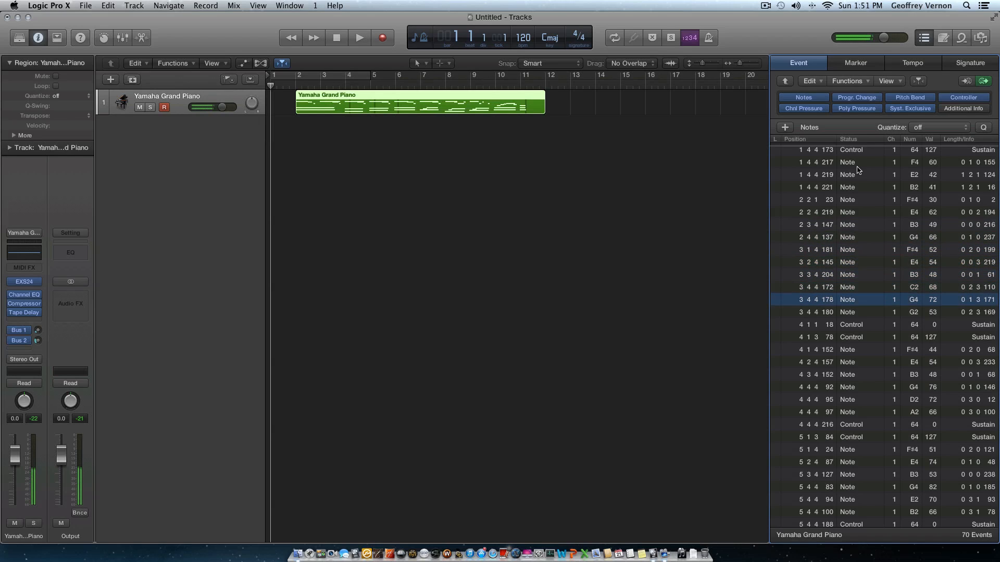
# Step forward through the Event list past the F#4 note at 4 1 4 152 and back up, auditioning events, and view the list's end.
pyautogui.press('Down')
pyautogui.press('Down')
pyautogui.press('Down')
pyautogui.press('Down')
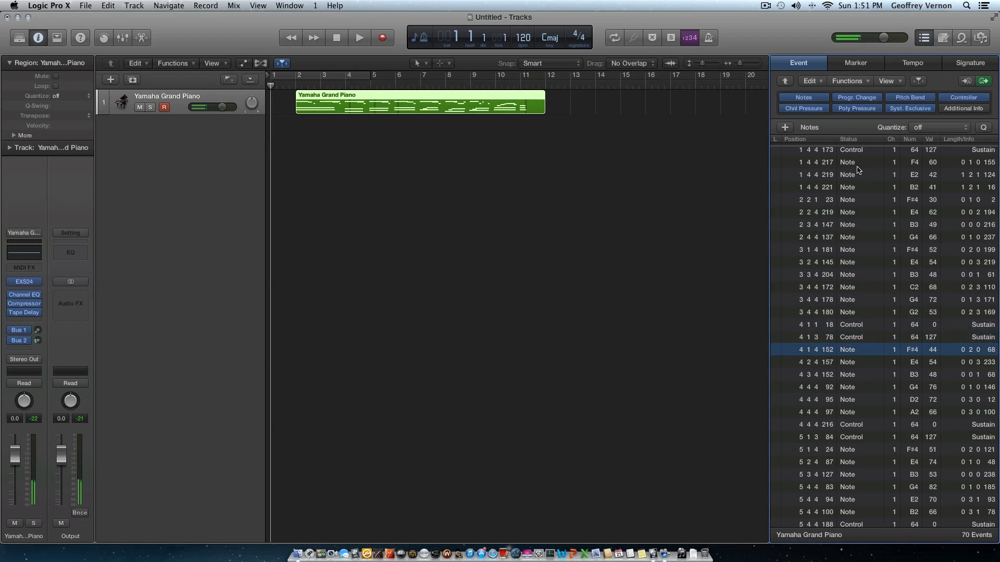
pyautogui.press('Down')
pyautogui.press('Up')
pyautogui.press('Up')
pyautogui.press('Up')
pyautogui.press('Up')
pyautogui.press('Up')
pyautogui.press('Up')
pyautogui.press('Up')
pyautogui.press('Up')
pyautogui.press('Up')
pyautogui.press('Up')
pyautogui.press('Up')
pyautogui.press('Up')
pyautogui.press('Up')
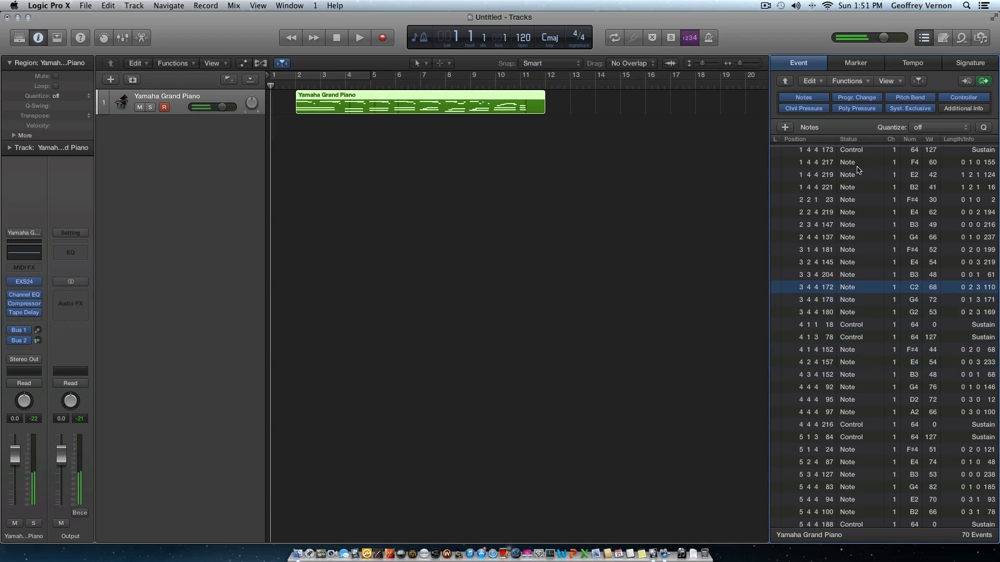
pyautogui.press('Up')
pyautogui.press('Up')
pyautogui.press('Up')
pyautogui.press('Up')
pyautogui.press('Up')
pyautogui.scroll(-3, 858, 172)
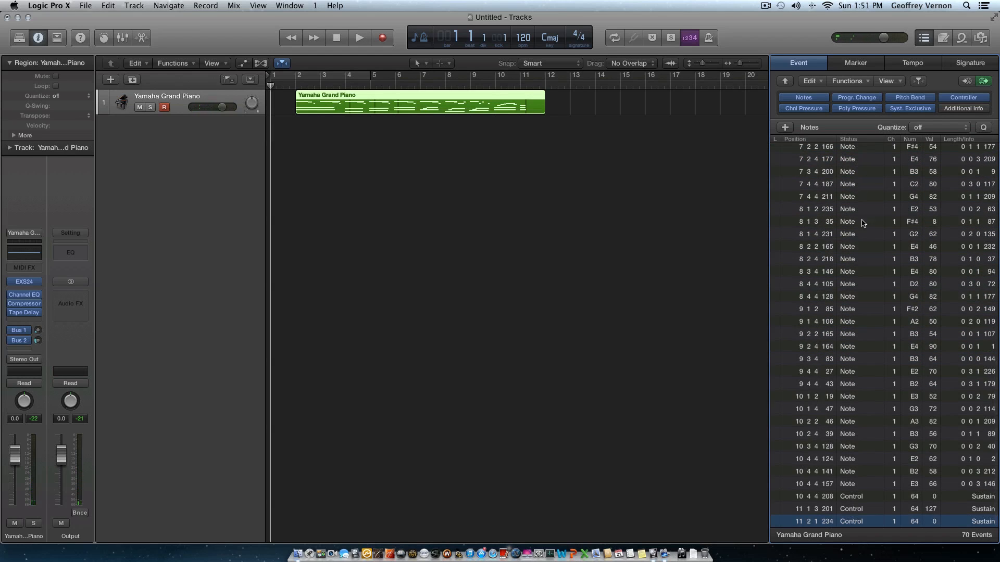
# View the Marker, Tempo and Signature lists in turn and hide the list editors.
pyautogui.click(855, 62)
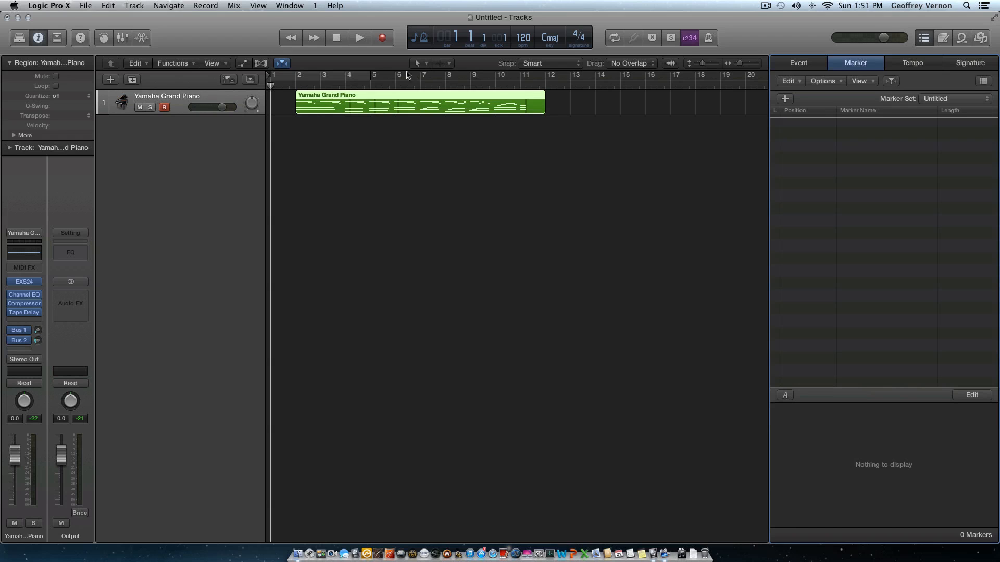
pyautogui.click(909, 62)
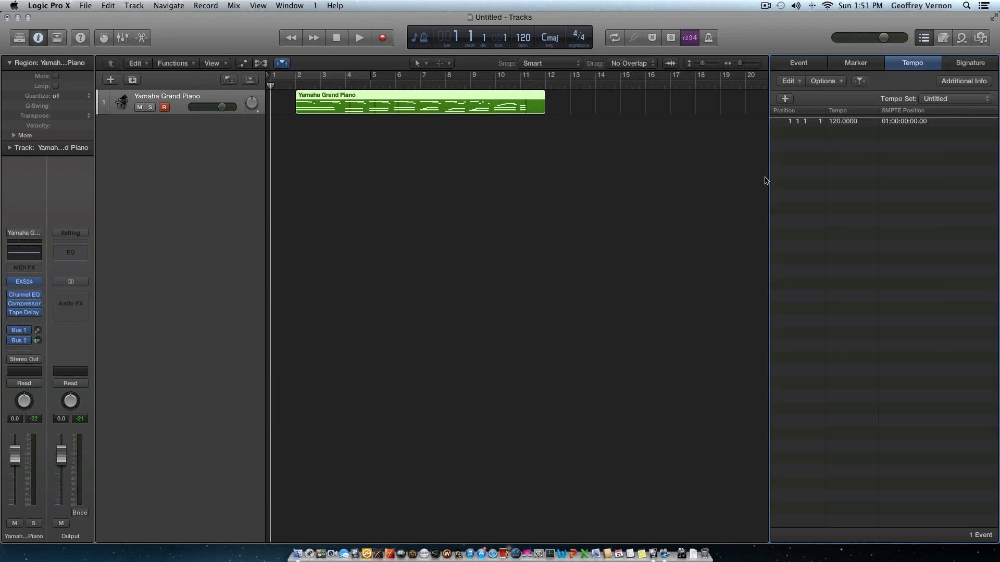
pyautogui.click(968, 65)
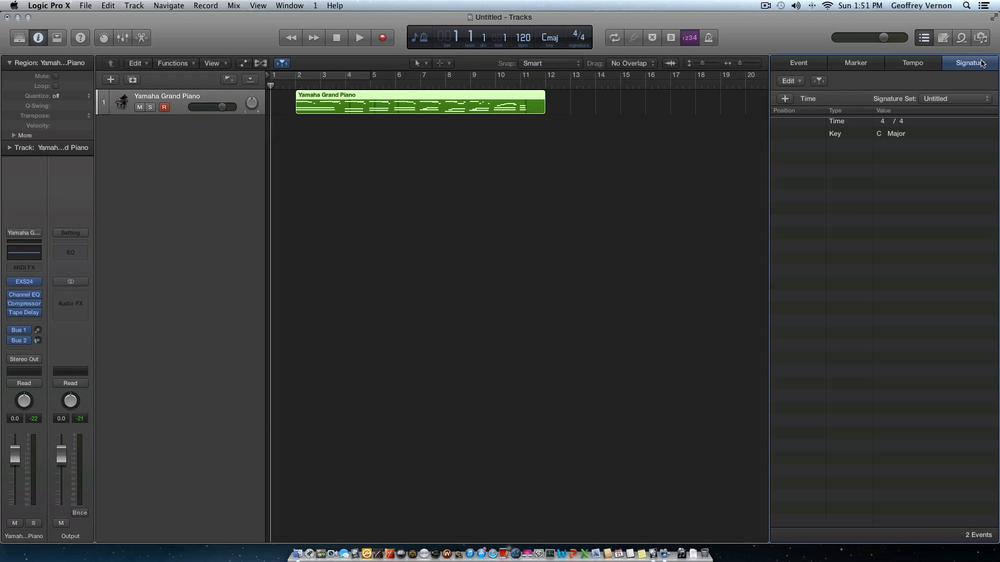
pyautogui.click(927, 42)
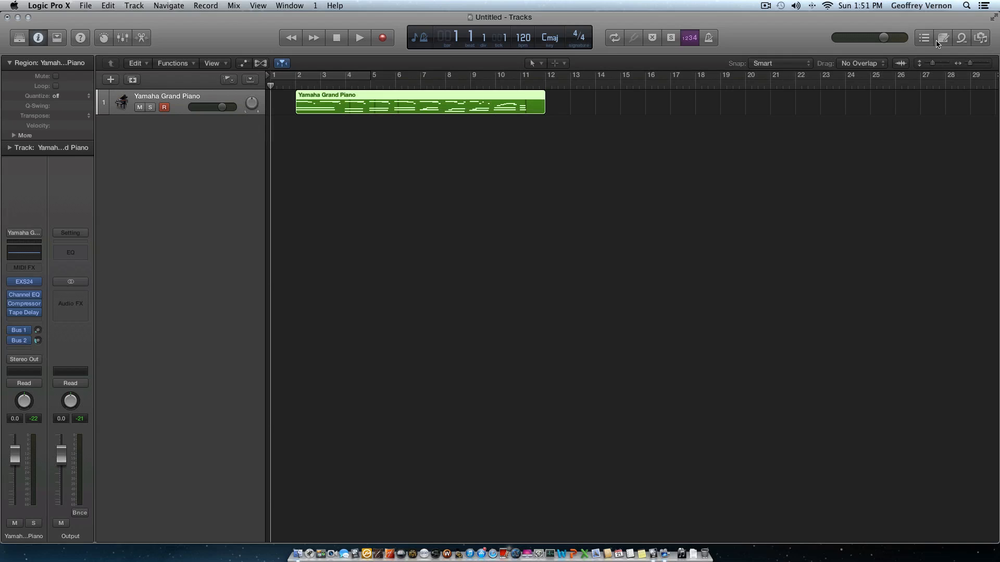
# Show the Note Pad, check the track notes and return to the project notes.
pyautogui.click(940, 41)
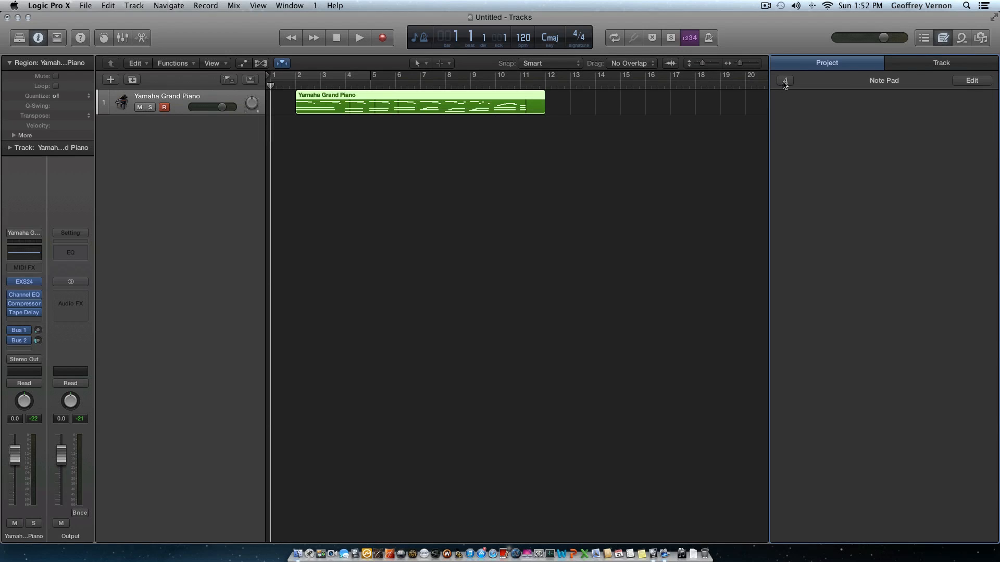
pyautogui.click(934, 66)
pyautogui.click(854, 65)
# Enter the trial text "Note" in the project notes, erase it and hide the Note Pad.
pyautogui.click(969, 81)
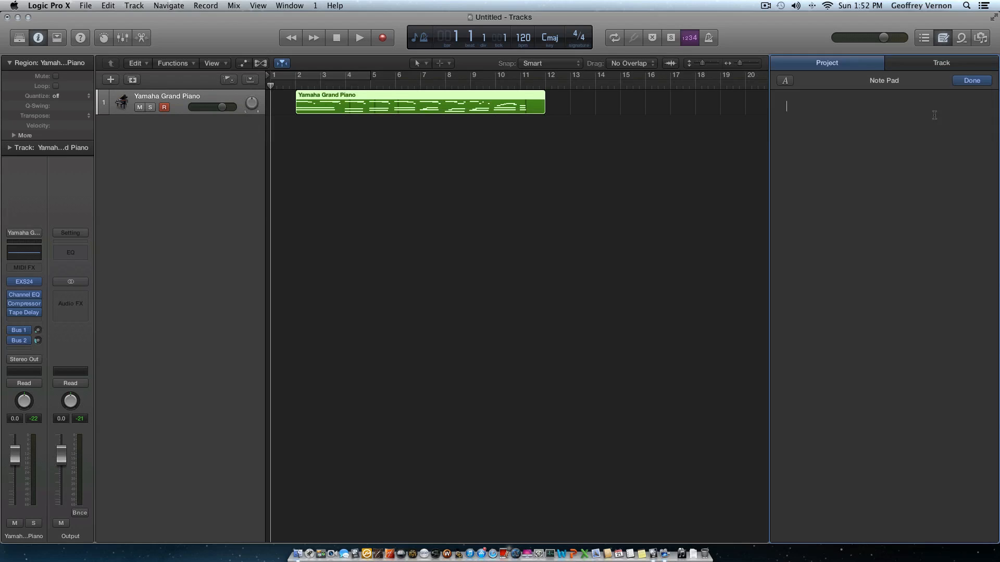
pyautogui.write('Note')
pyautogui.press('BackSpace')
pyautogui.press('BackSpace')
pyautogui.press('BackSpace')
pyautogui.press('BackSpace')
pyautogui.press('BackSpace')
pyautogui.click(942, 38)
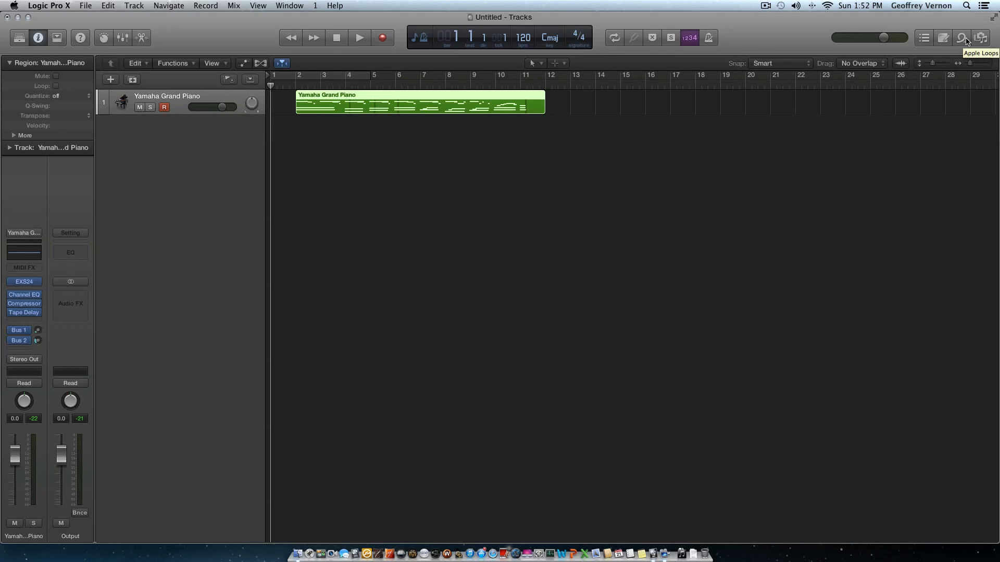
# Show the Apple Loops browser, look through the loops, audition Left Coast Beat, stop it and hide the browser.
pyautogui.click(964, 40)
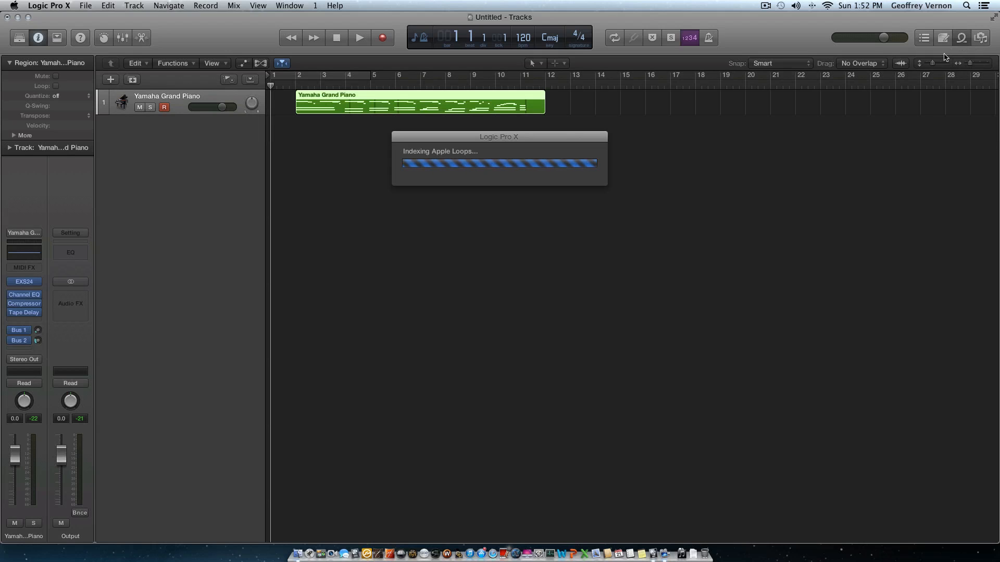
pyautogui.scroll(-20, 842, 424)
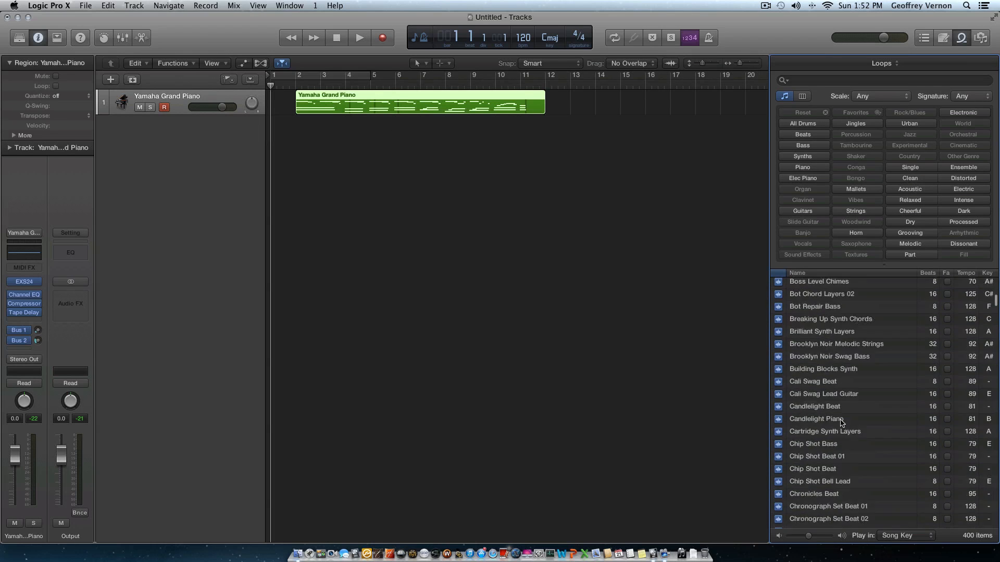
pyautogui.scroll(-3, 842, 424)
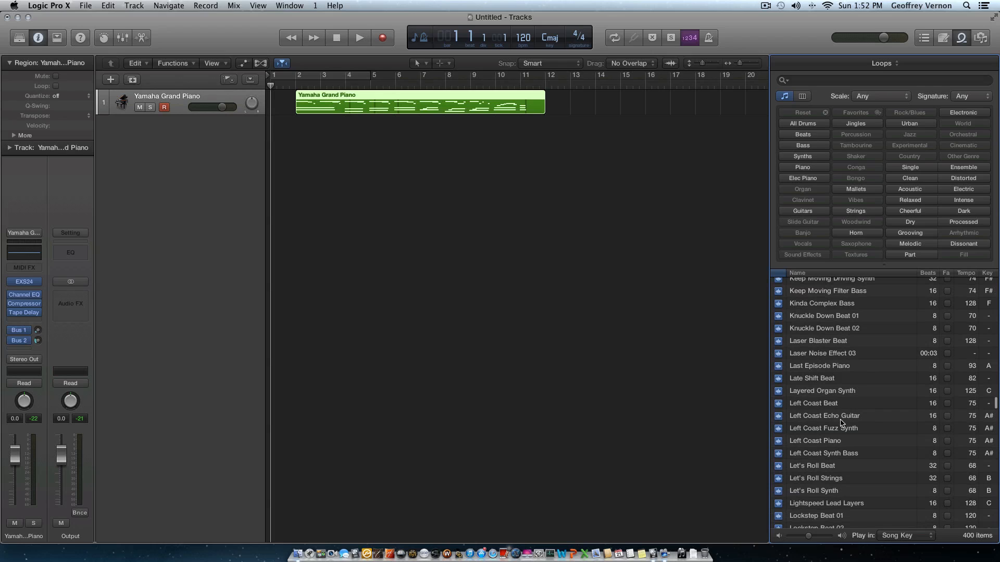
pyautogui.click(844, 404)
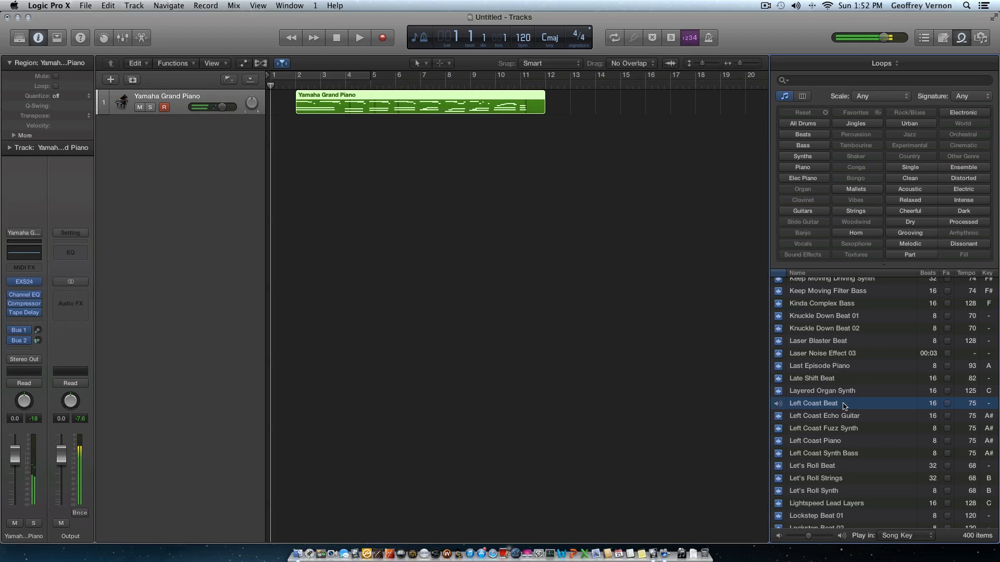
pyautogui.click(844, 403)
pyautogui.scroll(10, 847, 363)
pyautogui.scroll(15, 847, 363)
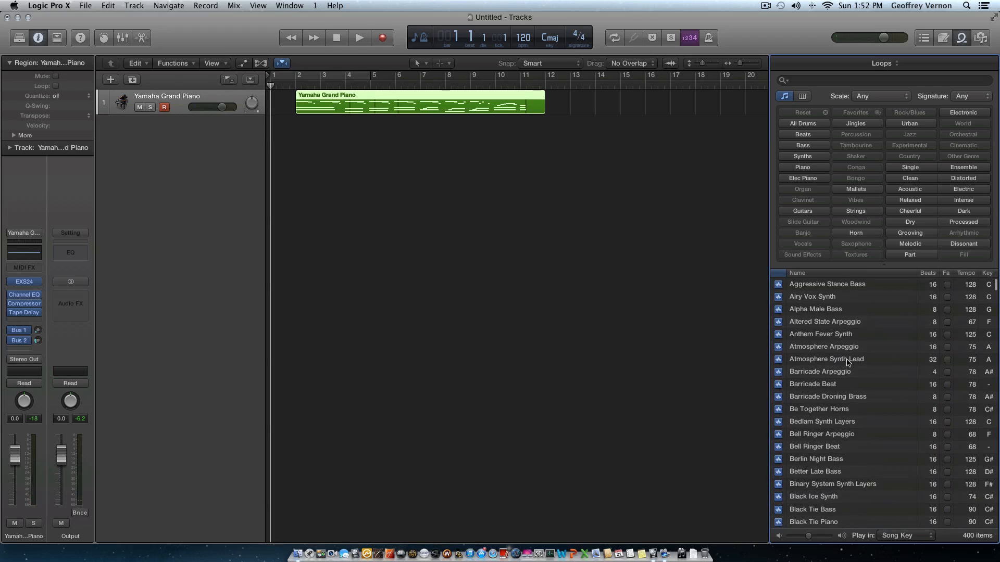
pyautogui.click(964, 38)
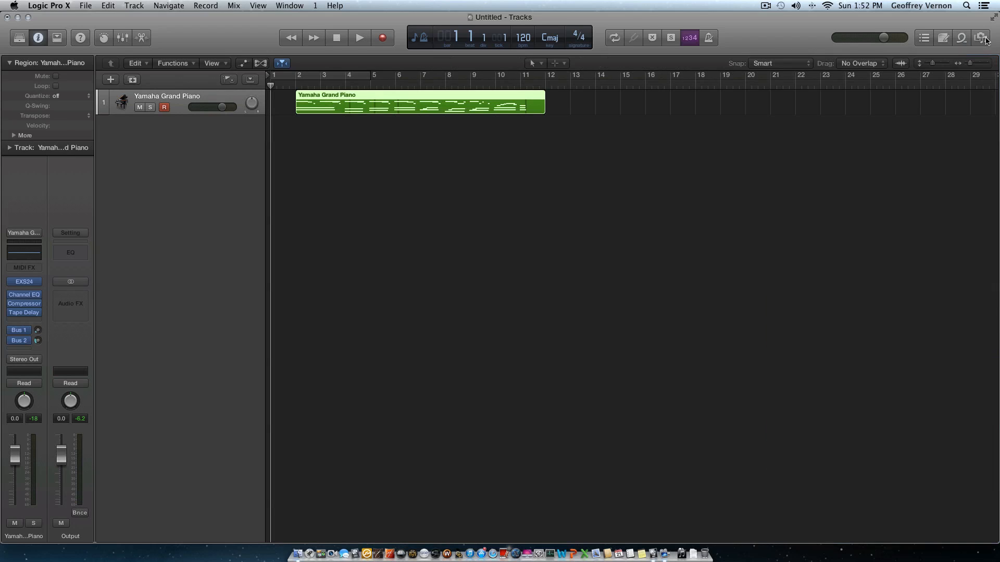
# Show the media browsers and look through the Project, Media and All Files views.
pyautogui.click(981, 38)
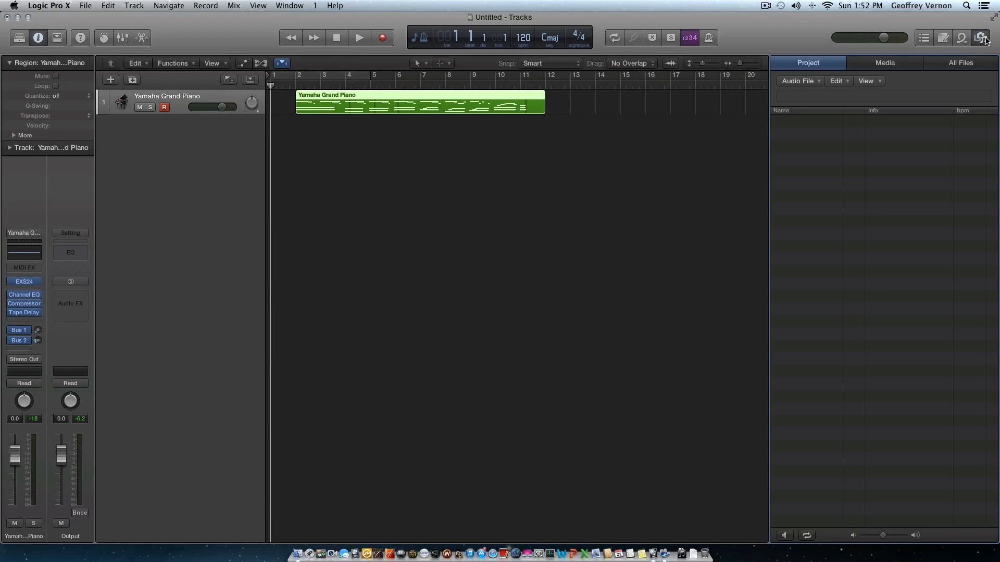
pyautogui.click(888, 62)
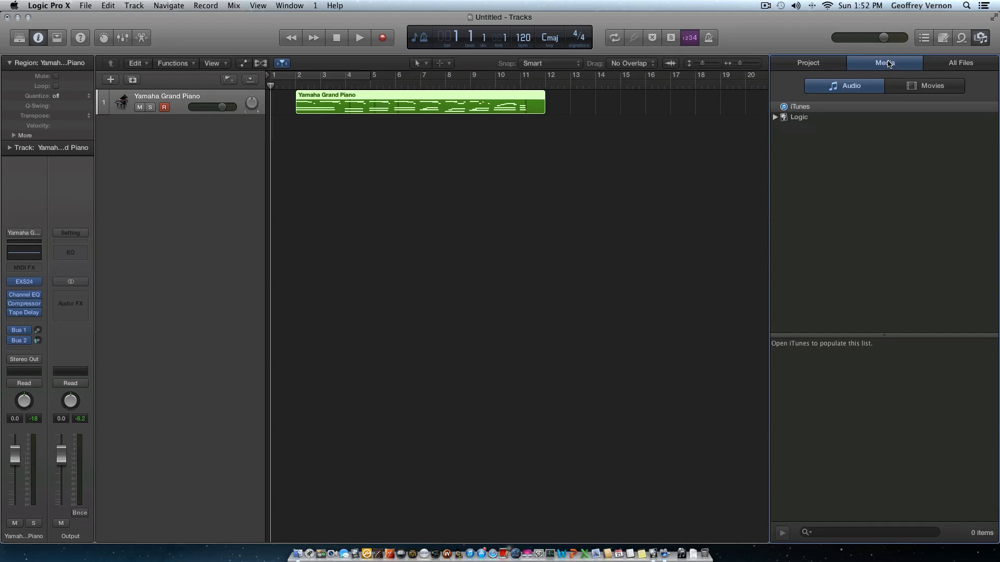
pyautogui.click(807, 65)
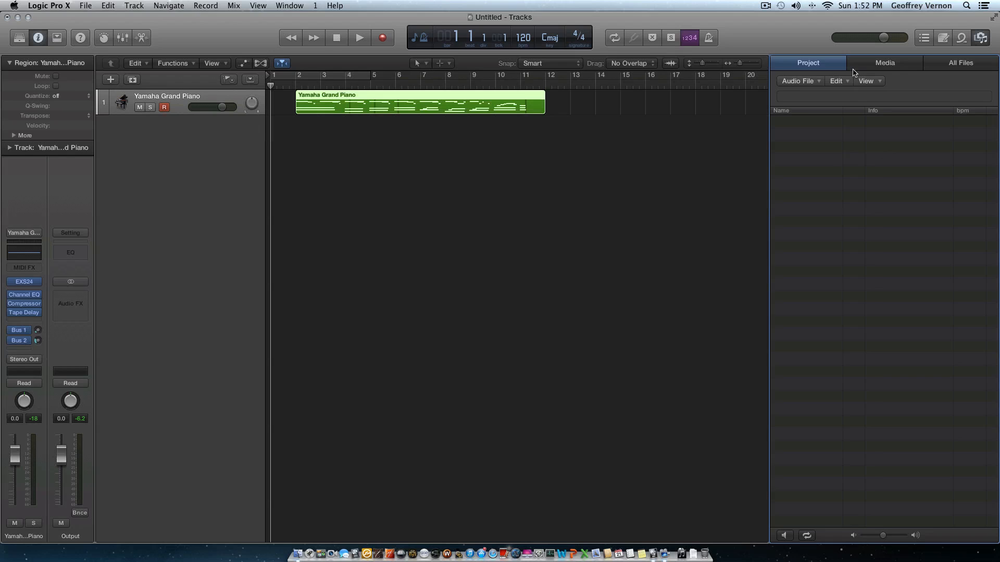
pyautogui.click(885, 67)
pyautogui.click(942, 67)
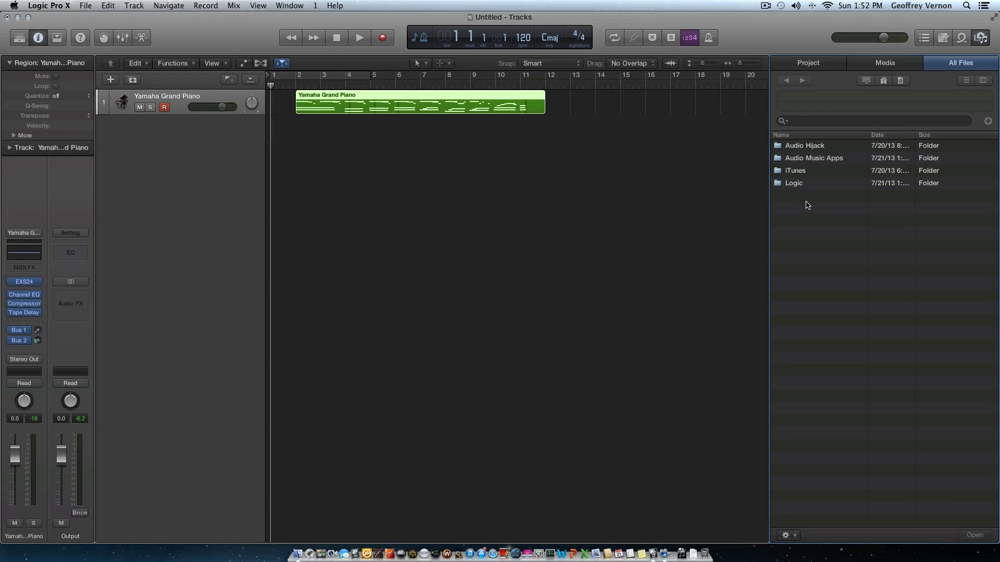
# Check the Media browser's Movies and Audio sources, hide the browsers and deselect the piano region.
pyautogui.click(903, 68)
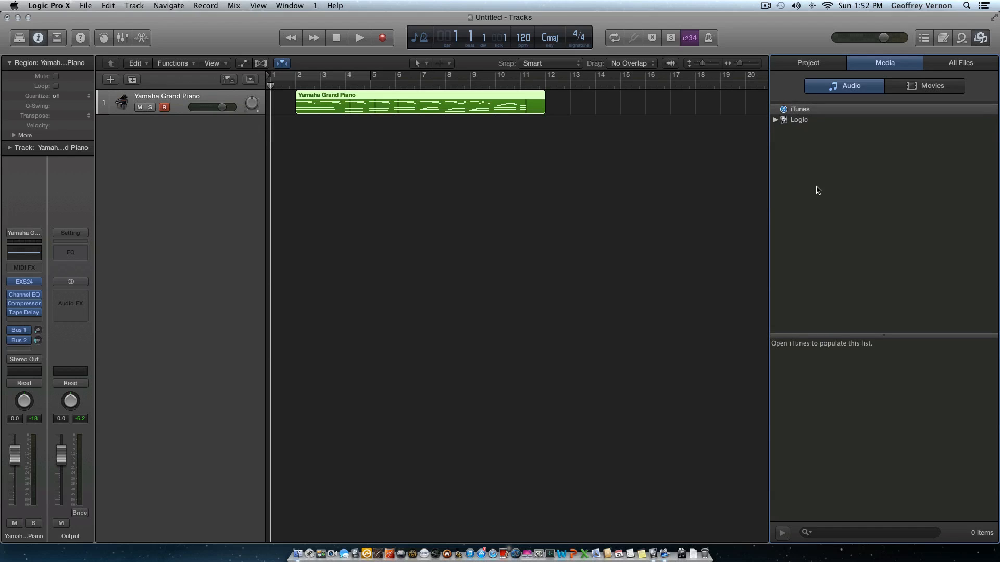
pyautogui.click(900, 86)
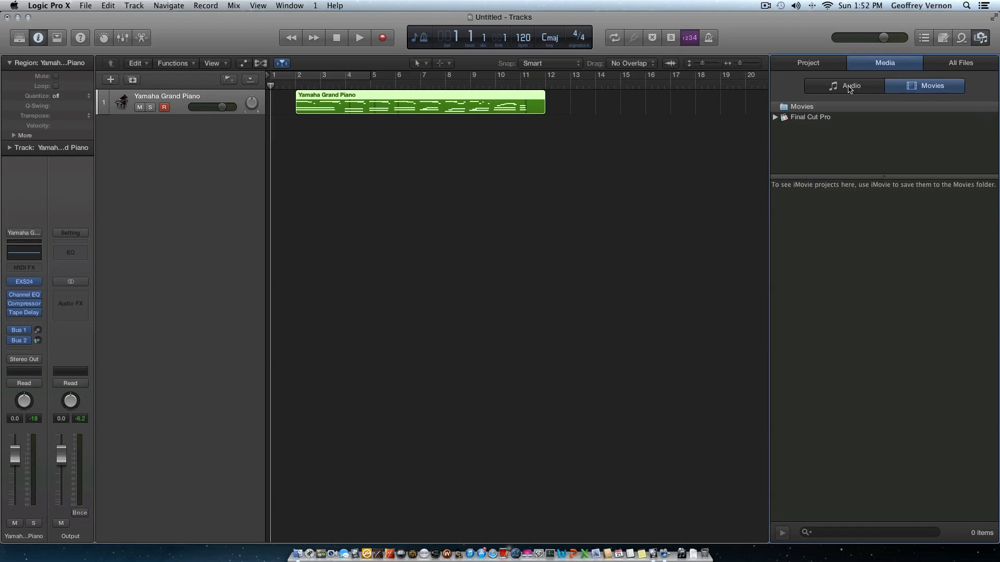
pyautogui.click(850, 87)
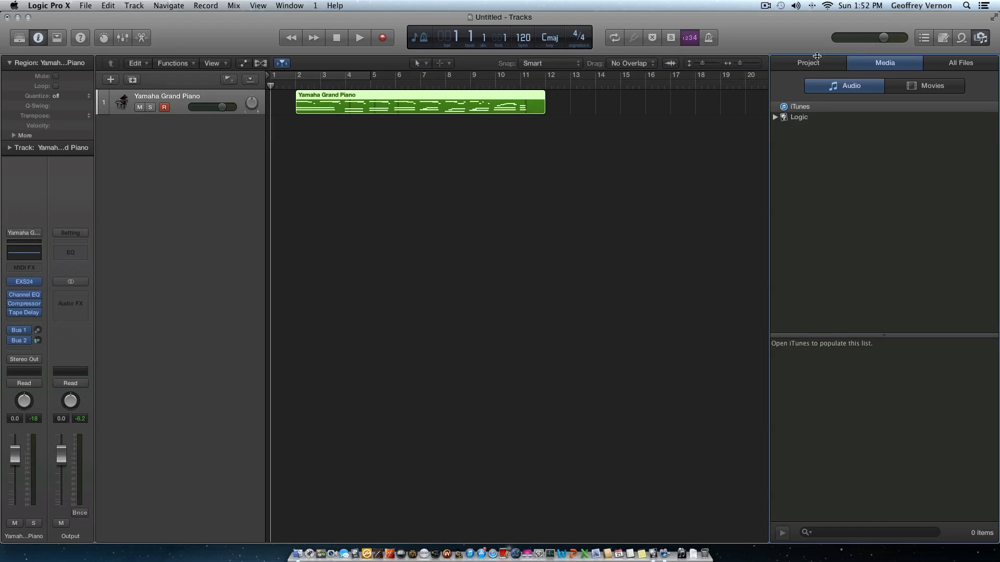
pyautogui.click(974, 41)
pyautogui.click(704, 250)
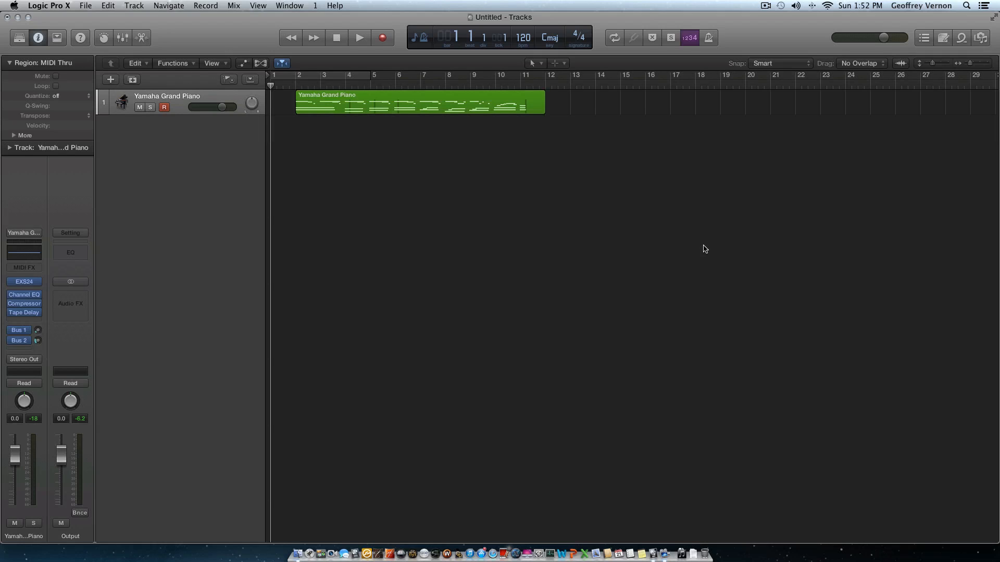
# Expand the Track inspector and look over the Region inspector's Quantize and additional parameters.
pyautogui.moveTo(225, 112)
pyautogui.click(9, 147)
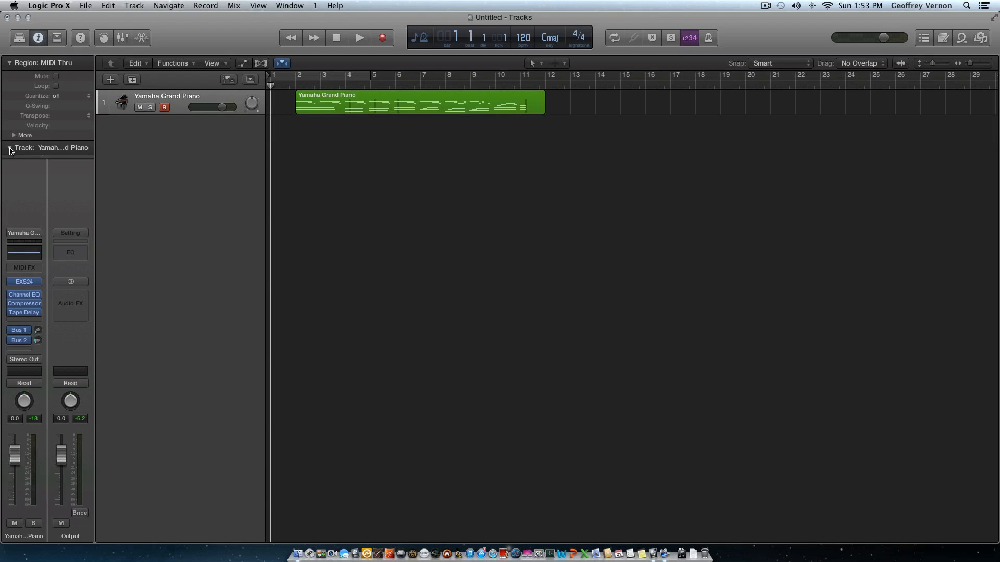
pyautogui.click(55, 87)
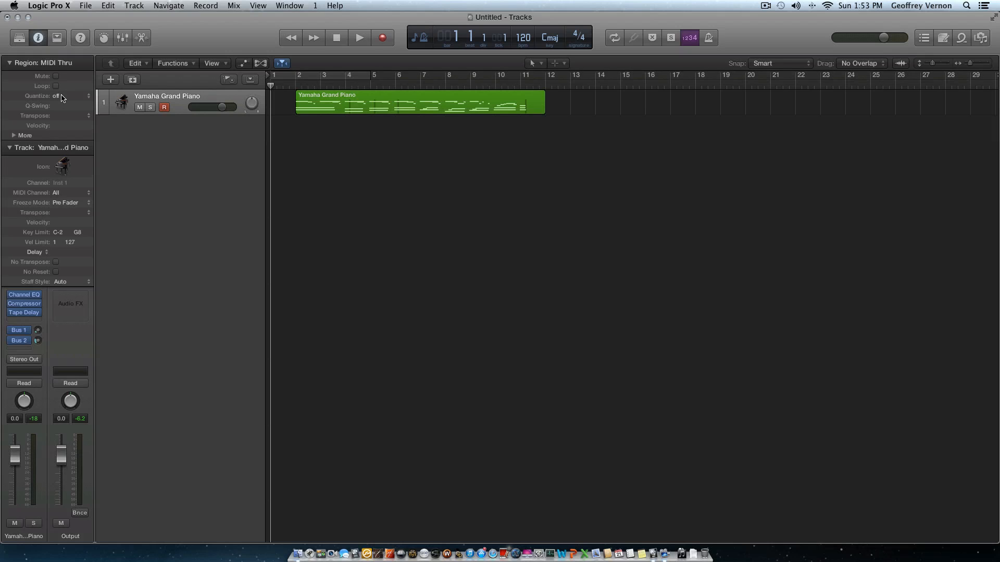
pyautogui.click(61, 97)
pyautogui.click(15, 109)
pyautogui.click(14, 136)
pyautogui.click(13, 136)
# Select the Yamaha Grand Piano track, browse the Other and Keyboards categories of its icon chooser, and close it without changing the icon.
pyautogui.click(129, 111)
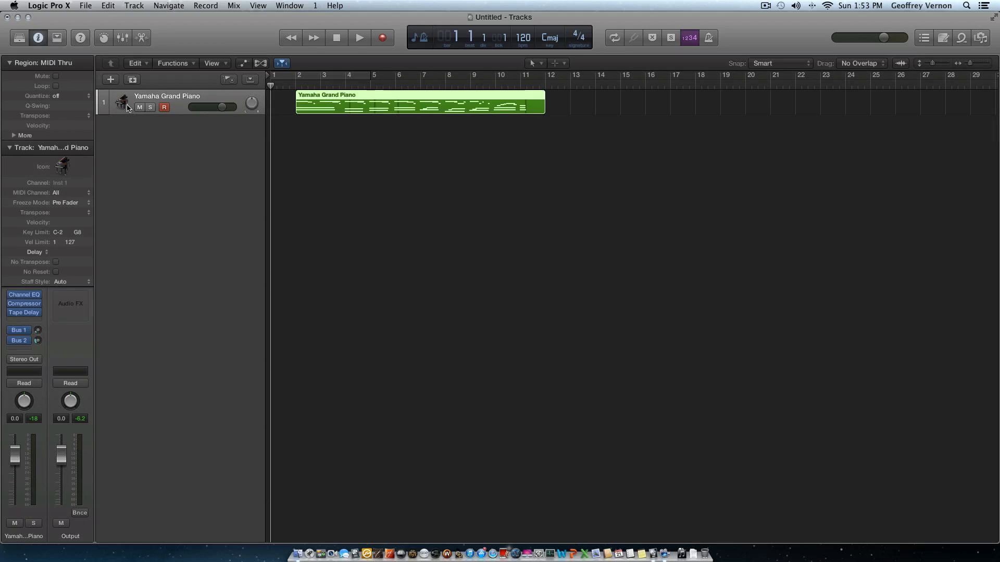
pyautogui.click(61, 166)
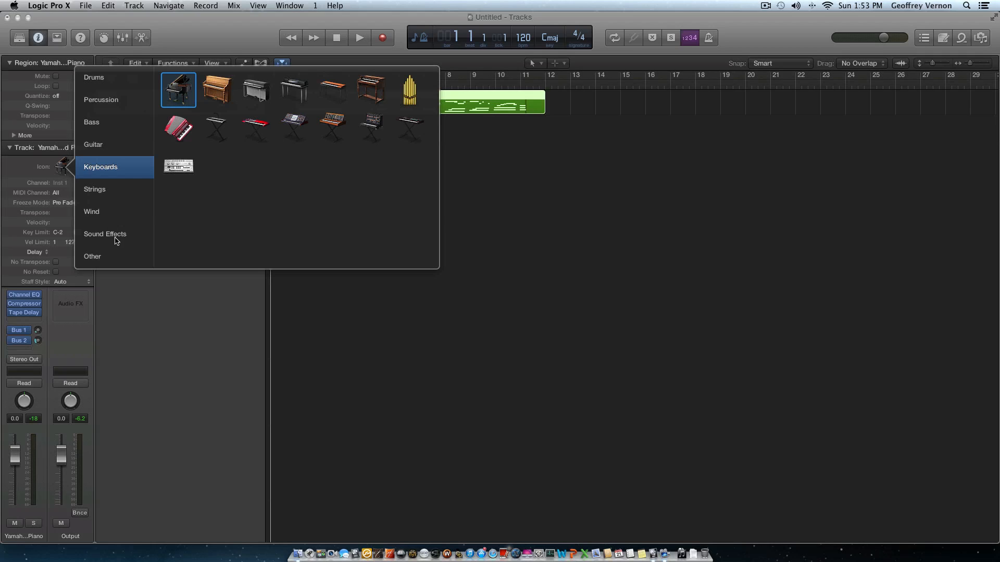
pyautogui.click(113, 257)
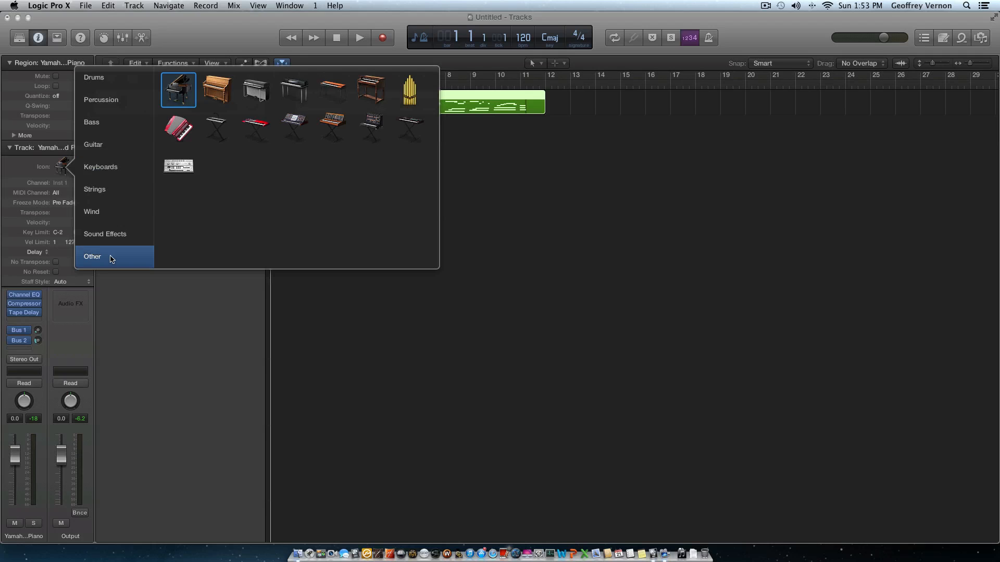
pyautogui.click(120, 171)
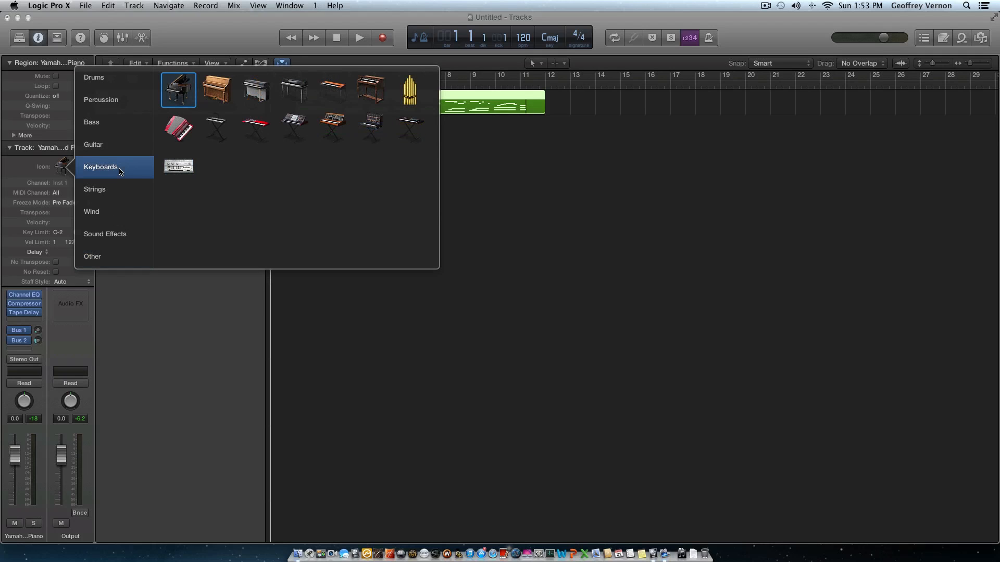
pyautogui.click(214, 310)
# Check the track's MIDI Channel options without changing them and collapse the Track inspector.
pyautogui.click(73, 193)
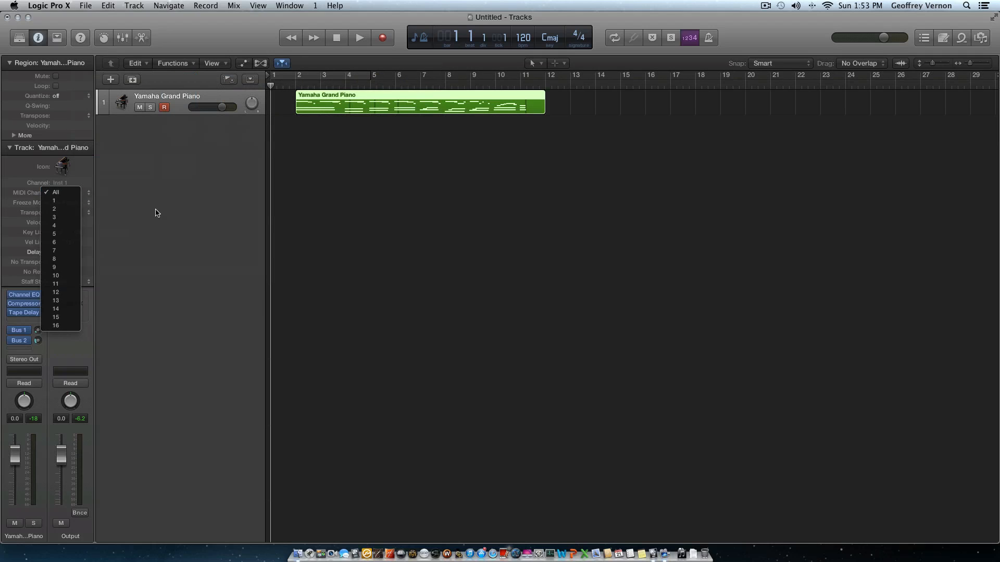
pyautogui.click(156, 216)
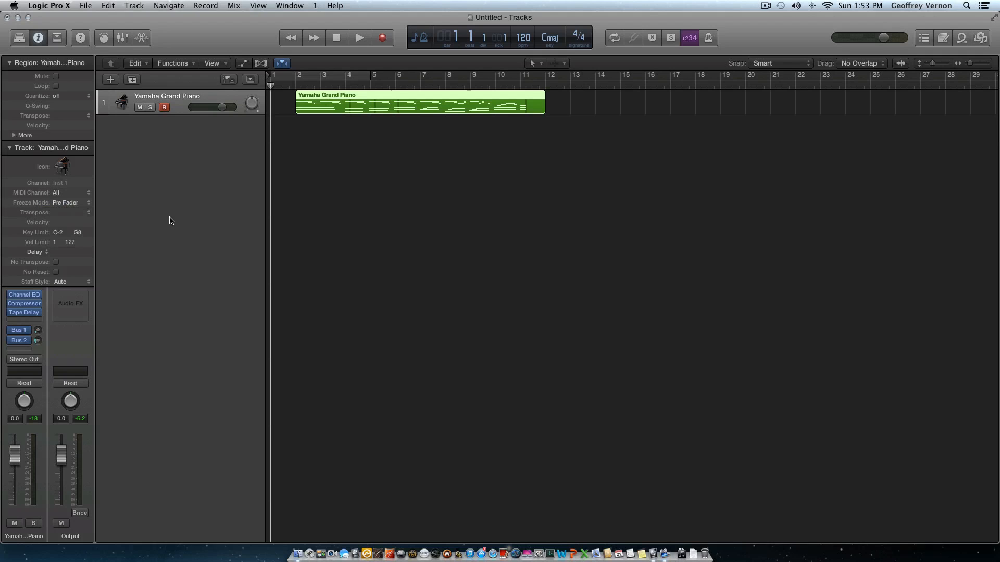
pyautogui.click(10, 149)
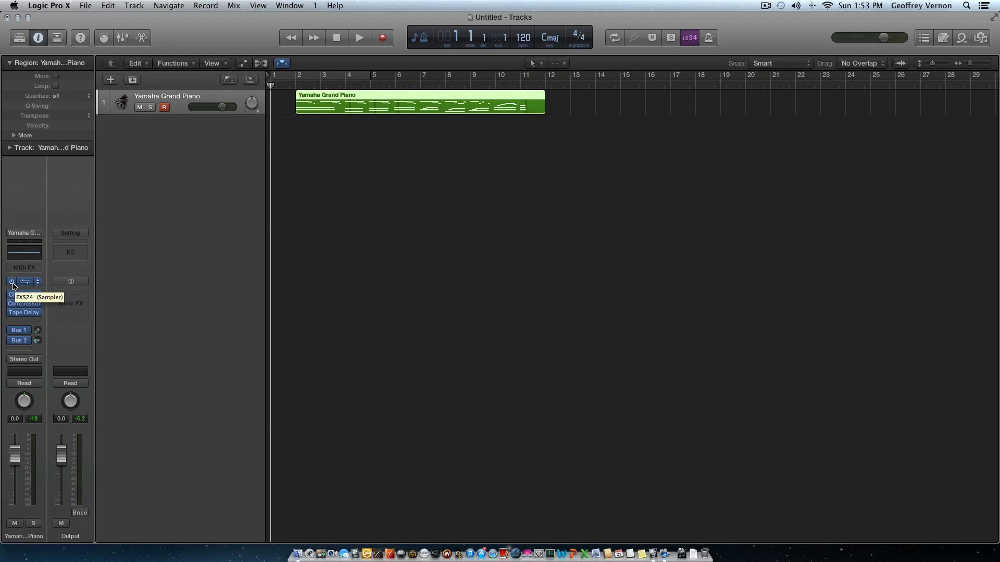
# Open the EXS24 sampler from the Yamaha Grand Piano channel strip and switch its power off and back on.
pyautogui.click(32, 284)
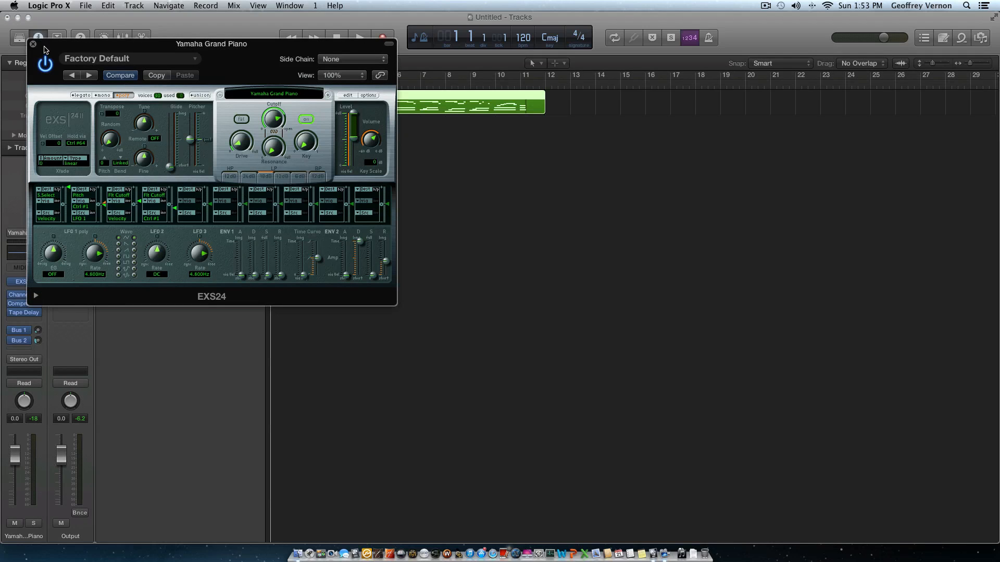
pyautogui.click(49, 66)
pyautogui.click(44, 65)
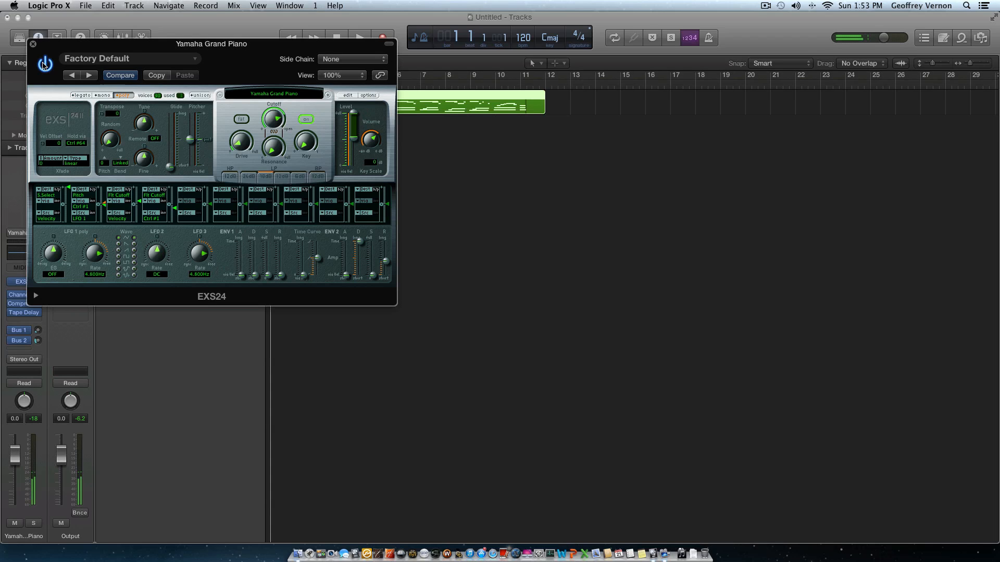
# Switch the EXS24 sampler off and back on, close its window, and demonstrate reopening and closing it from the channel strip.
pyautogui.click(44, 65)
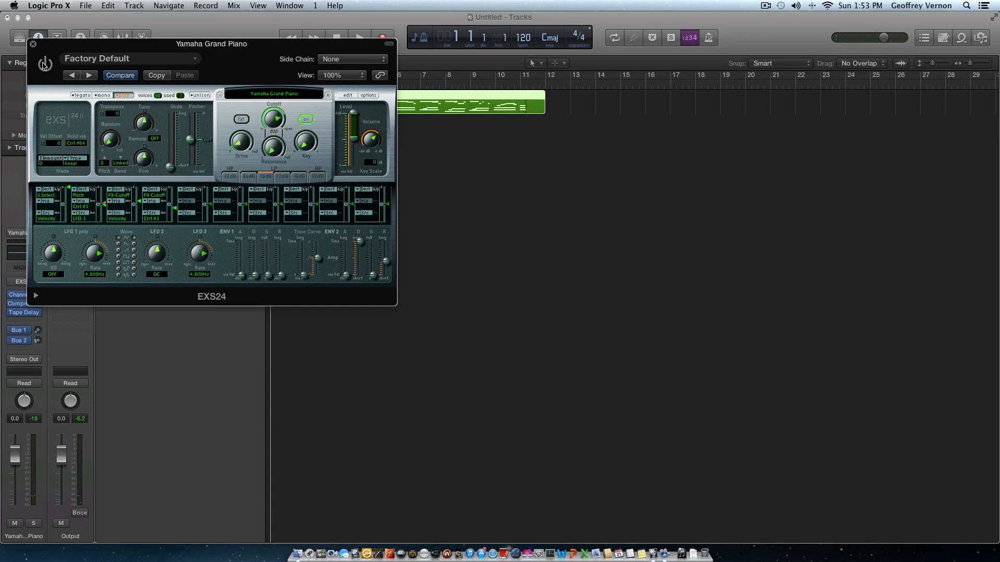
pyautogui.click(44, 65)
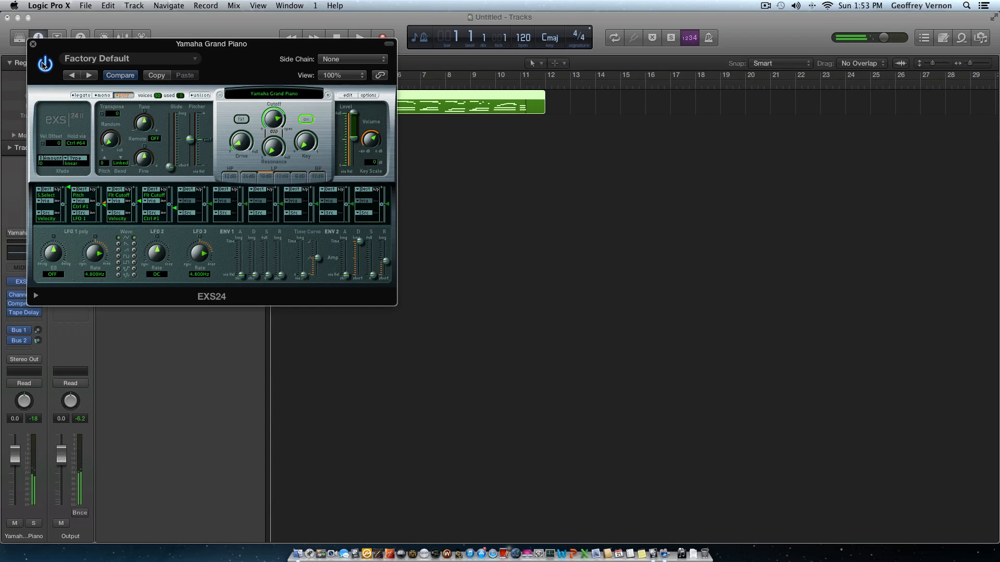
pyautogui.click(32, 44)
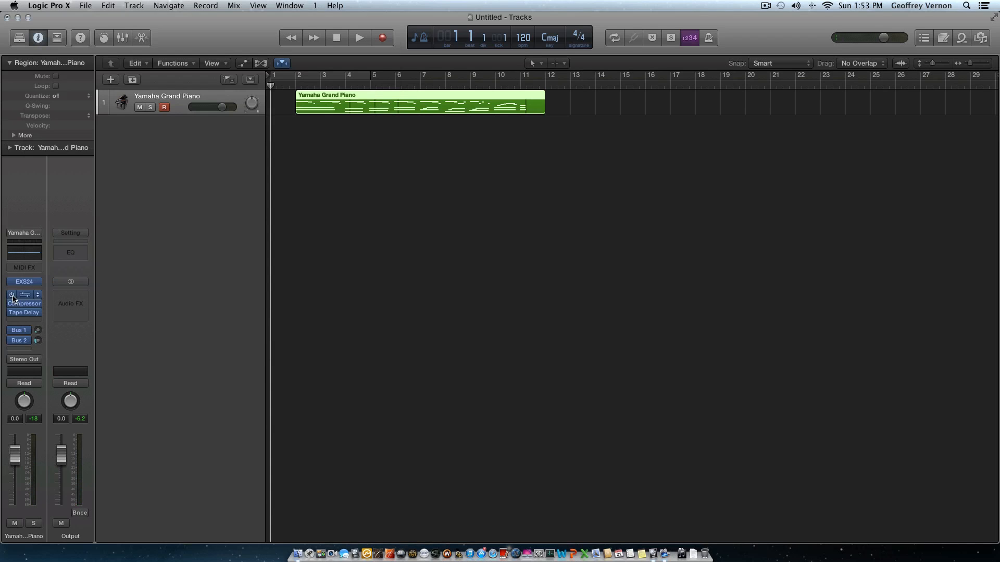
pyautogui.moveTo(11, 284)
pyautogui.click(26, 285)
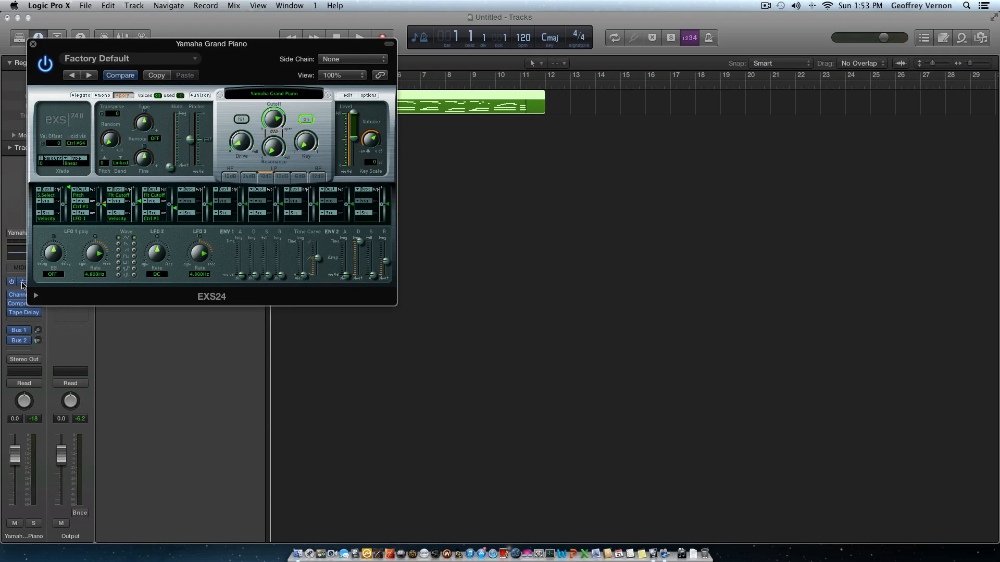
pyautogui.click(23, 285)
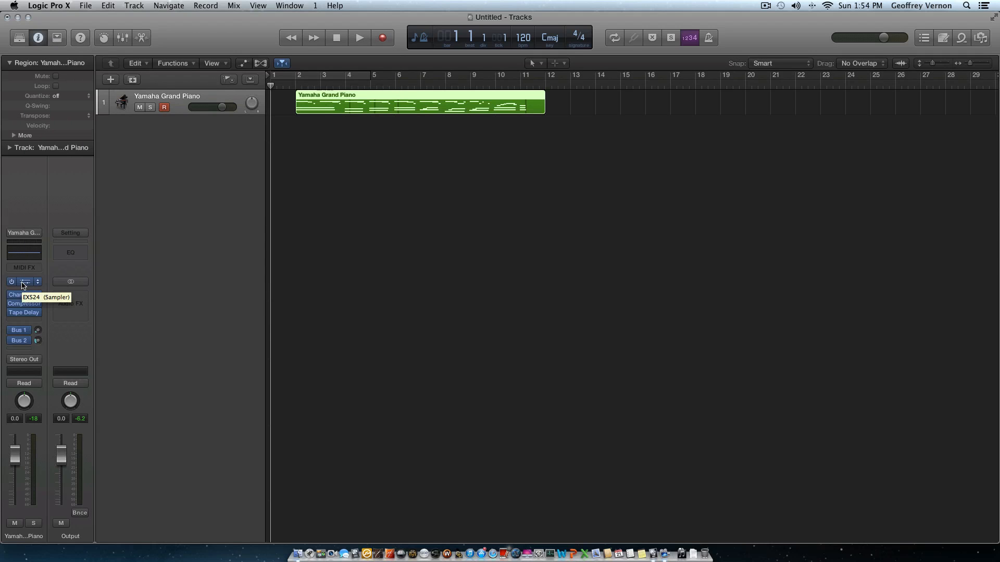
pyautogui.click(23, 284)
pyautogui.click(23, 284)
# Replace the EXS24 instrument on the channel strip with Retro Synth in stereo and close the synth's window.
pyautogui.click(38, 284)
pyautogui.moveTo(80, 400)
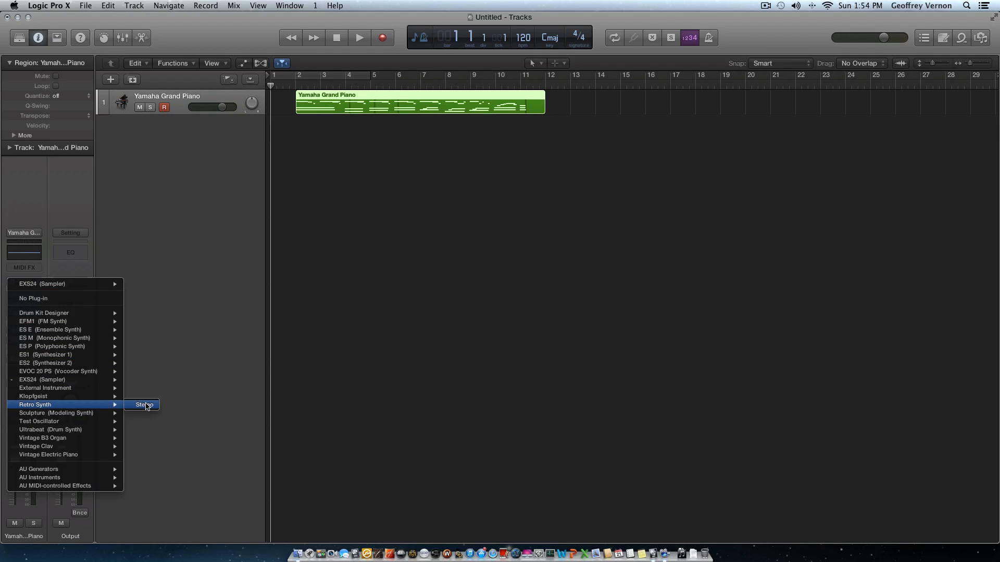
pyautogui.click(145, 405)
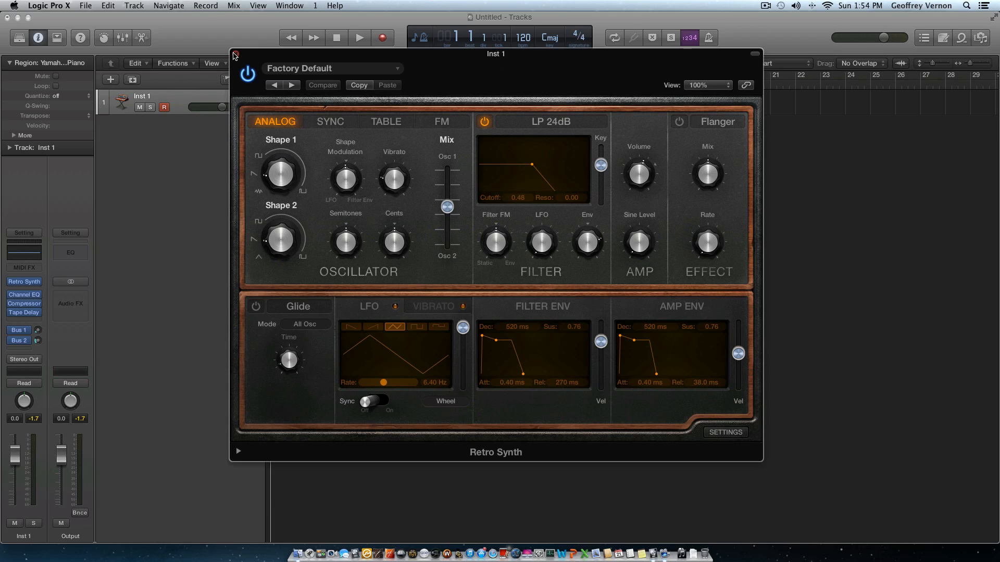
pyautogui.moveTo(36, 297)
pyautogui.click(236, 54)
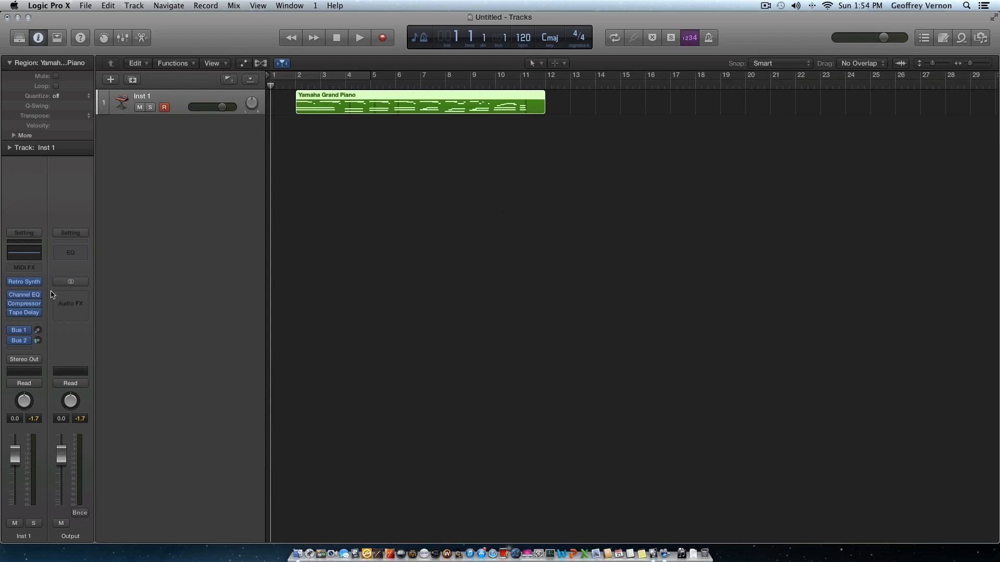
# Insert the Arpeggiator MIDI effect on the Inst 1 channel strip, move its window off the mixer channels, and set its rate to 1/32.
pyautogui.moveTo(36, 298)
pyautogui.moveTo(27, 333)
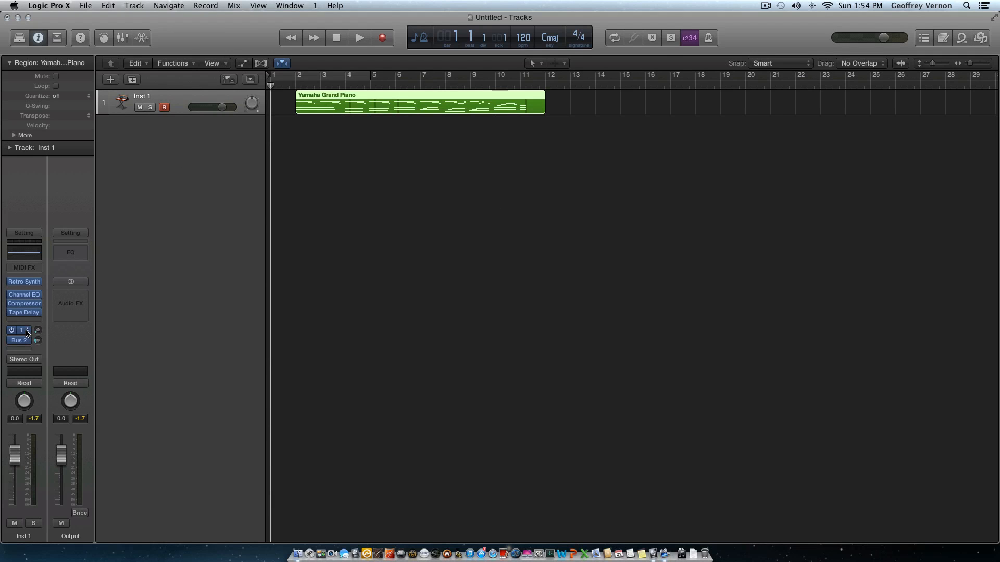
pyautogui.click(36, 269)
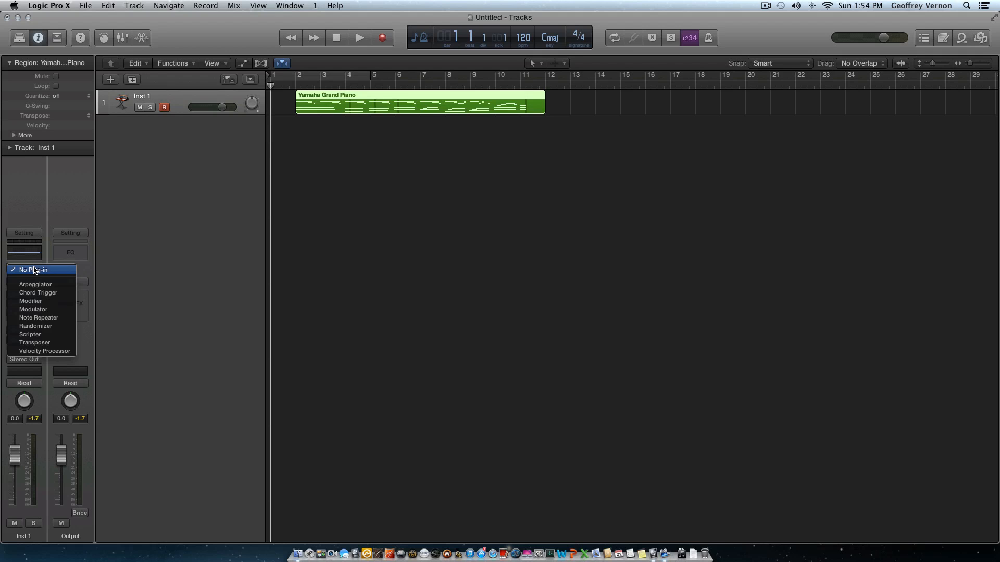
pyautogui.click(55, 287)
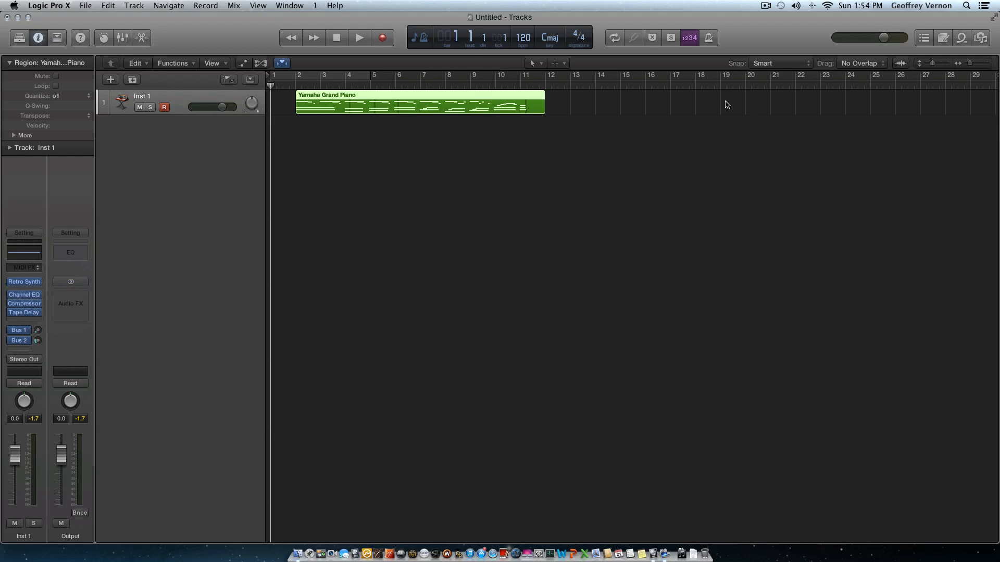
pyautogui.moveTo(341, 70); pyautogui.dragTo(812, 62)
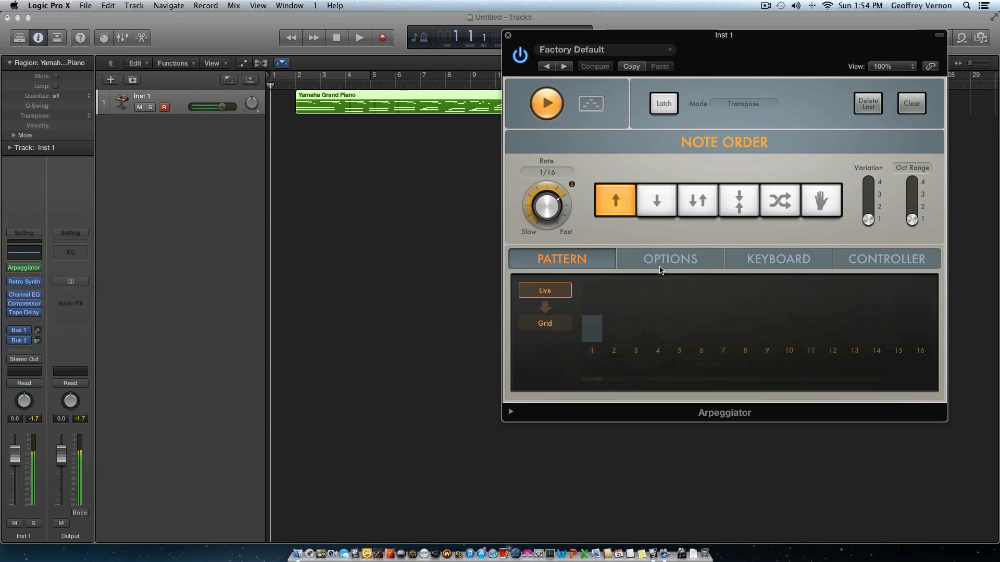
pyautogui.moveTo(540, 203); pyautogui.dragTo(540, 180)
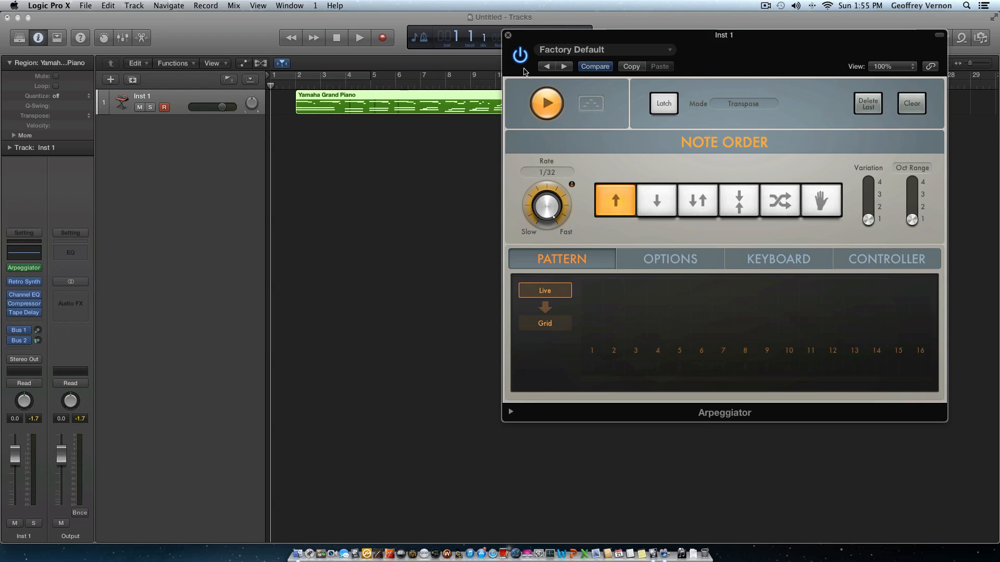
# Audition the Arpeggiator's other five note orders, return to the ascending order, and close the plug-in window.
pyautogui.click(668, 207)
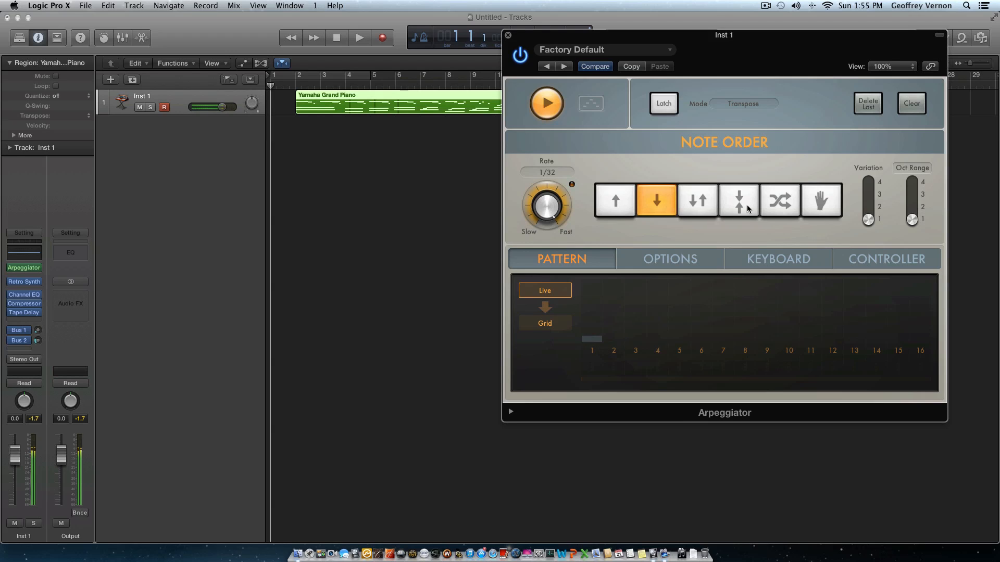
pyautogui.click(707, 205)
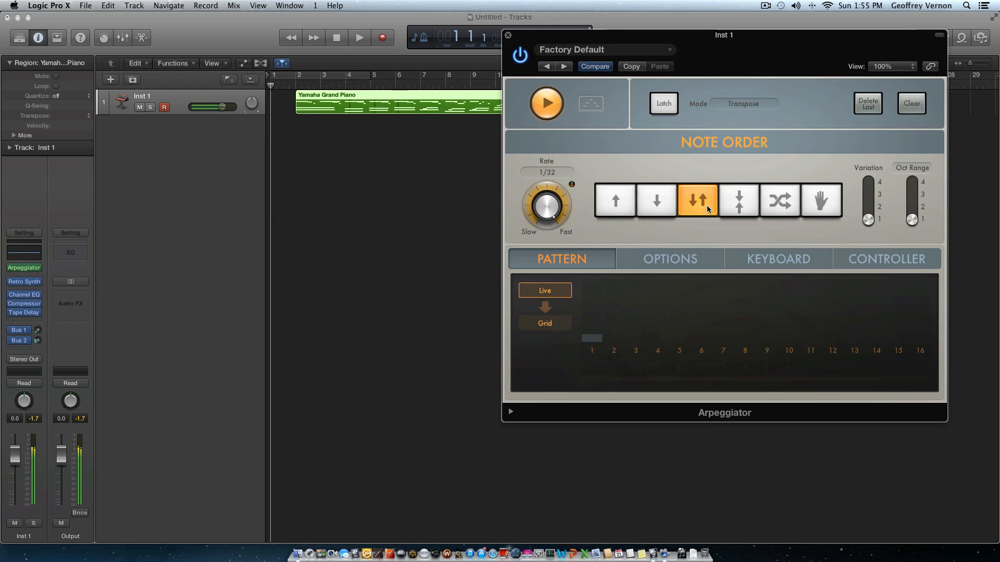
pyautogui.click(737, 207)
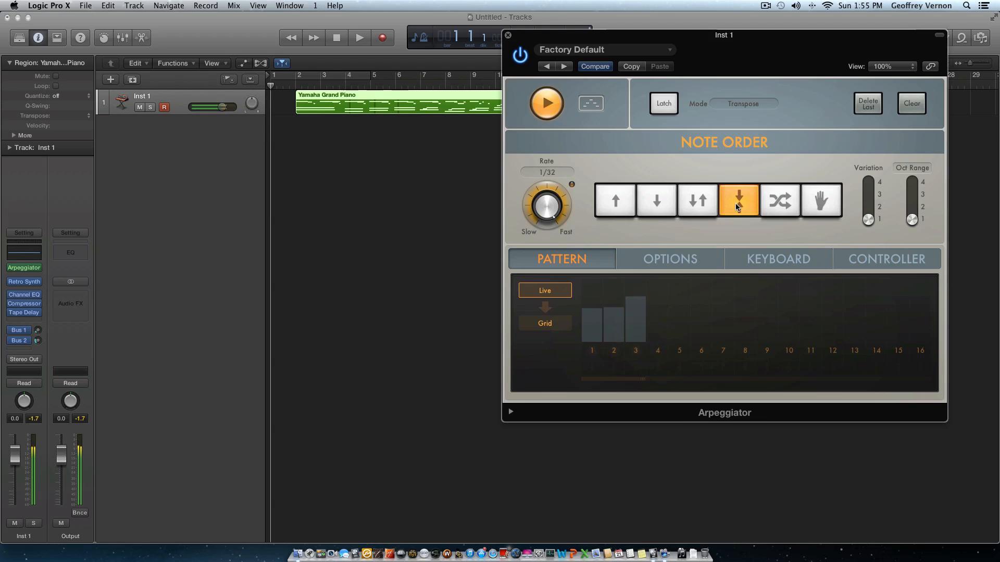
pyautogui.click(788, 212)
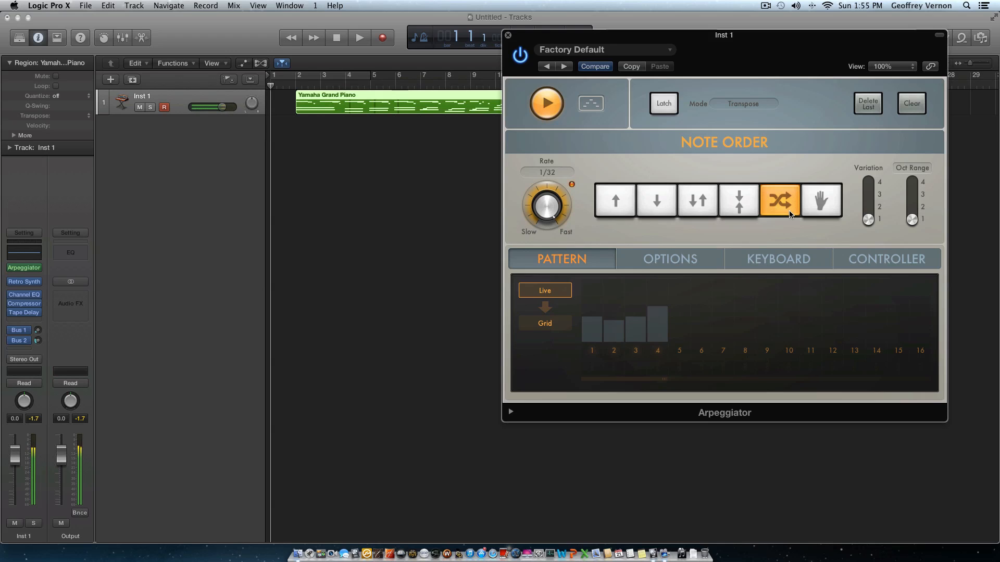
pyautogui.click(824, 211)
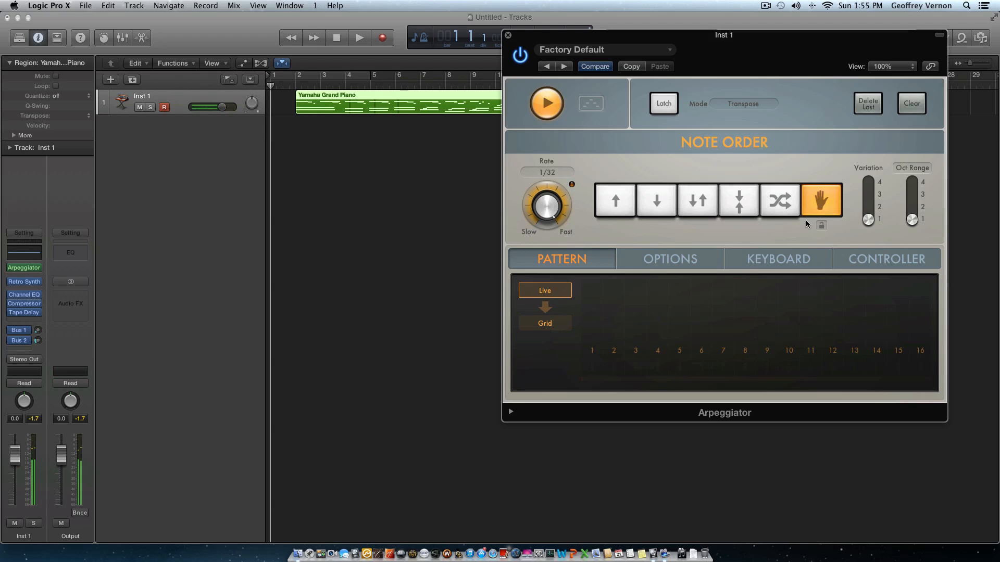
pyautogui.click(618, 212)
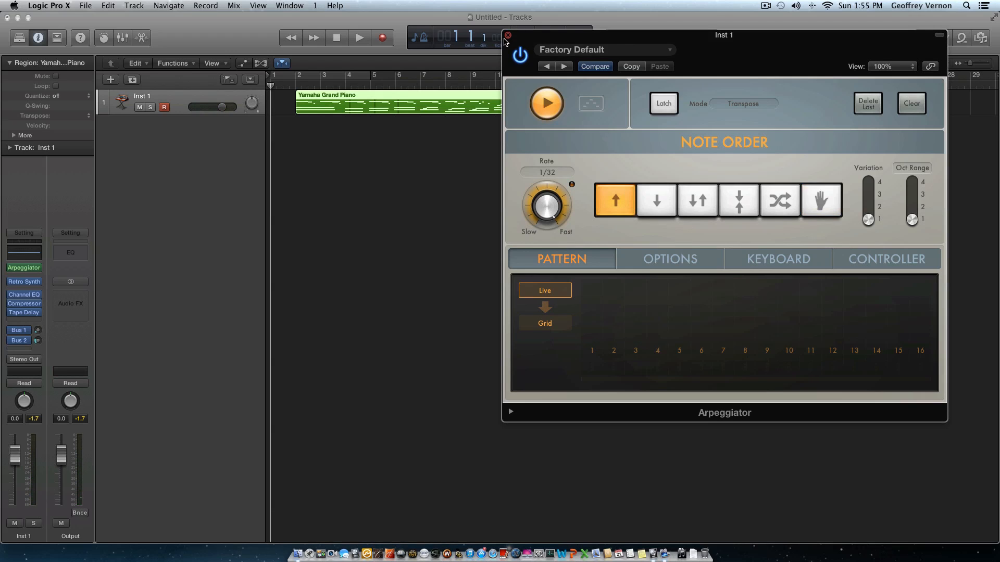
pyautogui.click(508, 35)
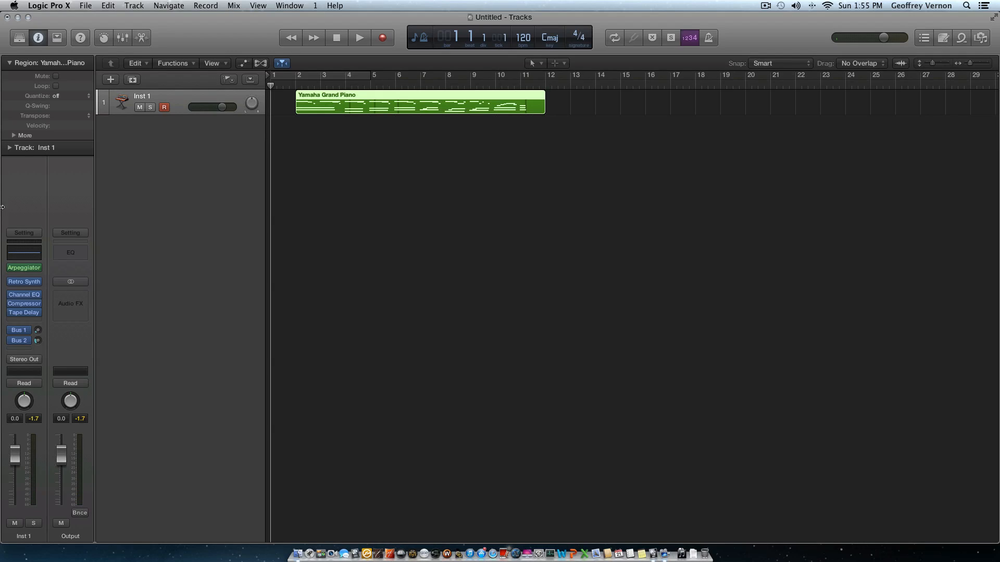
# Replace the Arpeggiator with the Chord Trigger MIDI effect and move its window clear of the channel strips.
pyautogui.click(38, 269)
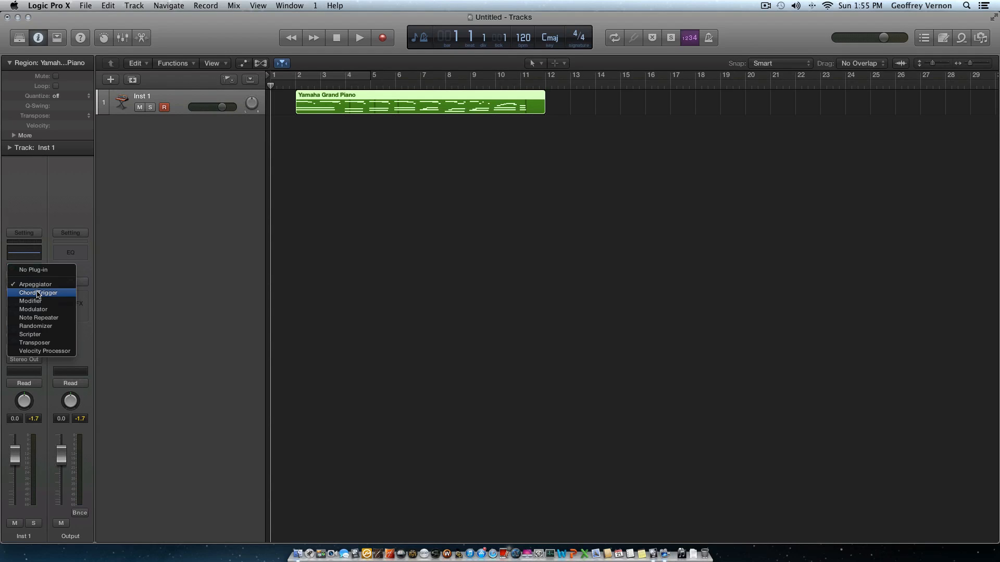
pyautogui.click(38, 293)
pyautogui.moveTo(363, 56); pyautogui.dragTo(741, 71)
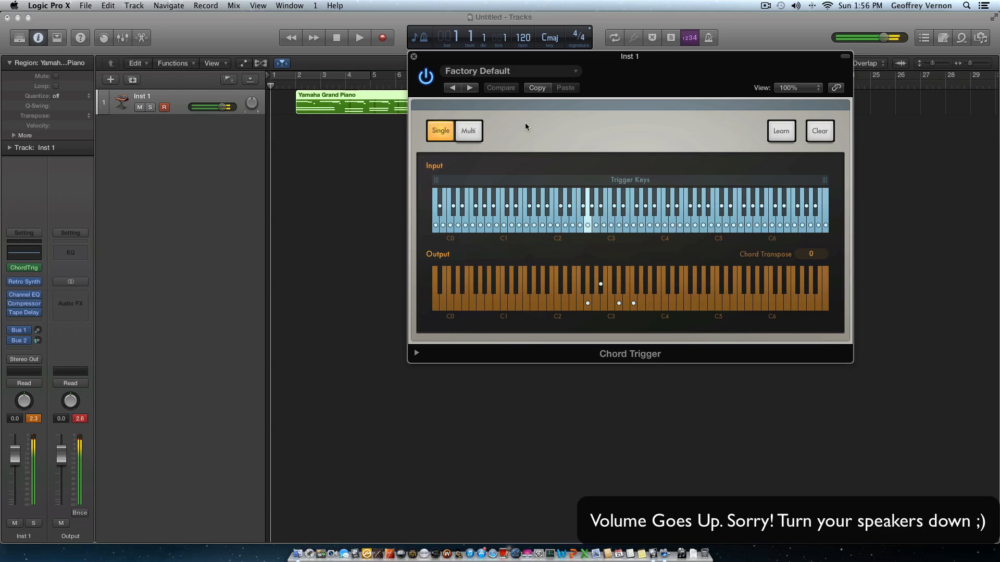
# Teach the Chord Trigger several chords in Single mode using its Learn function and close the plug-in window.
pyautogui.click(772, 129)
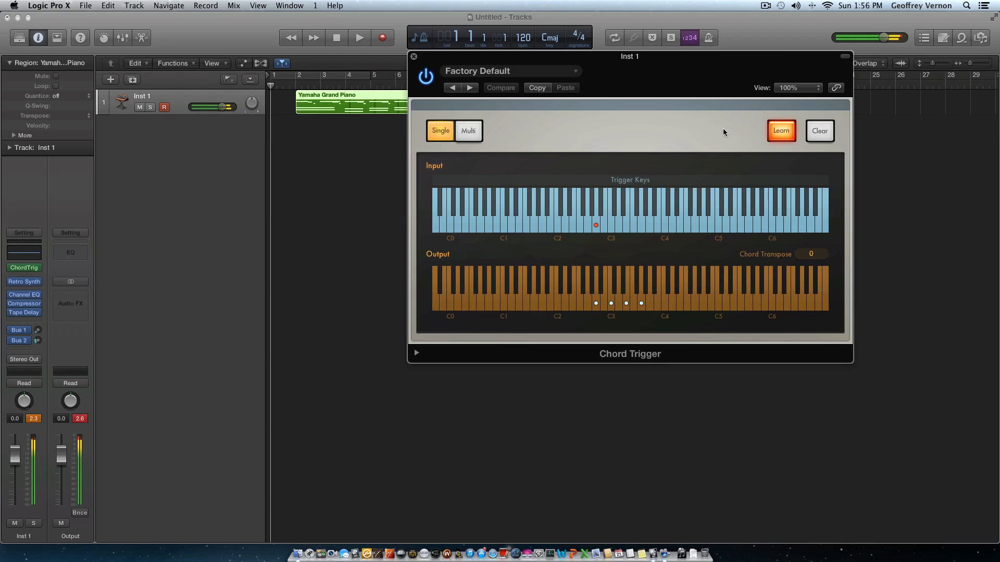
pyautogui.click(786, 133)
pyautogui.click(786, 133)
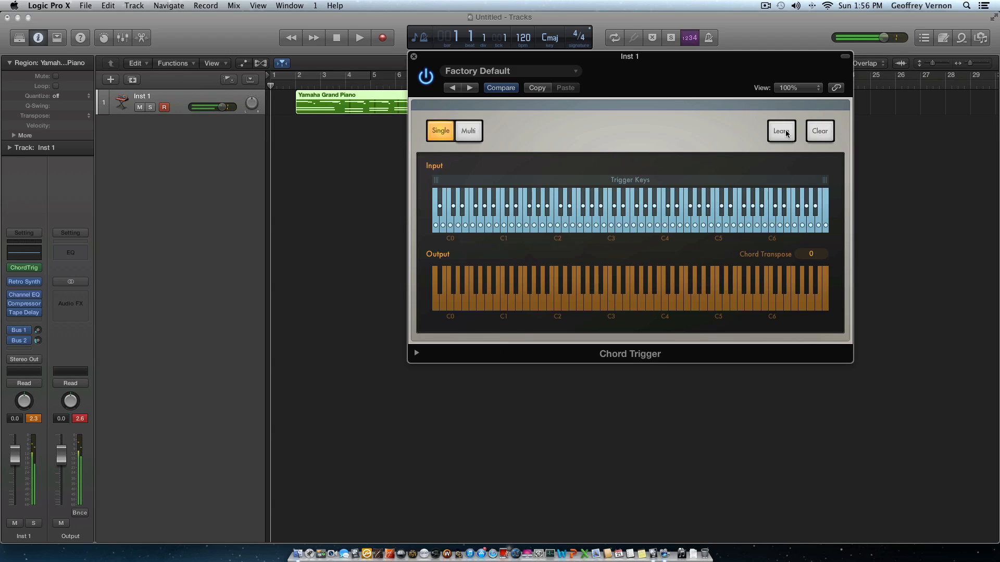
pyautogui.click(786, 133)
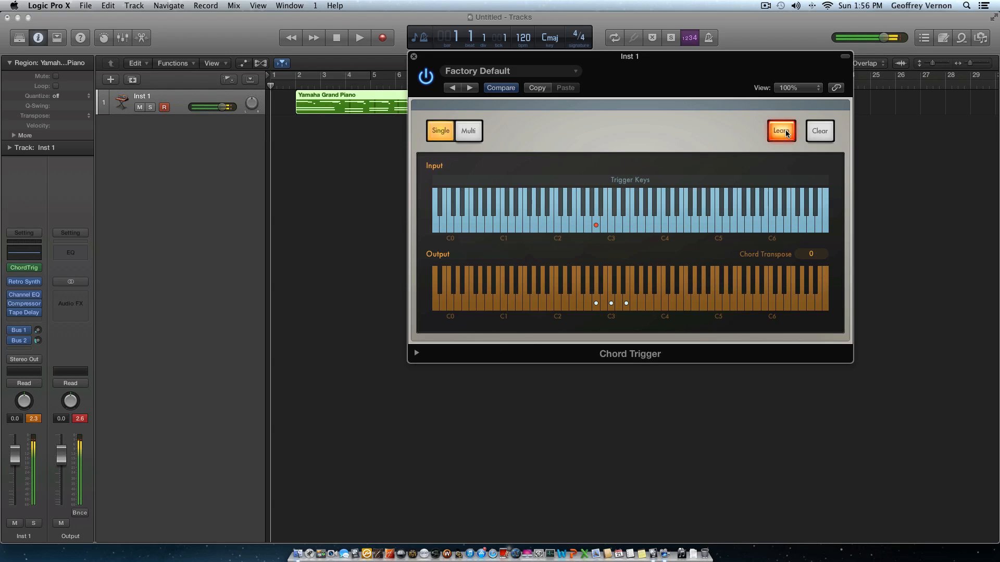
pyautogui.click(786, 133)
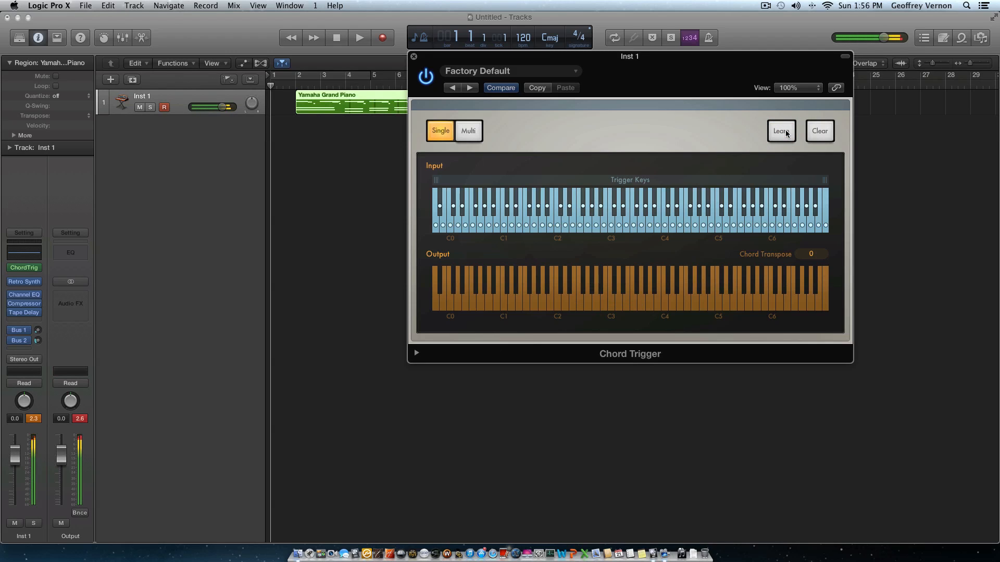
pyautogui.click(786, 133)
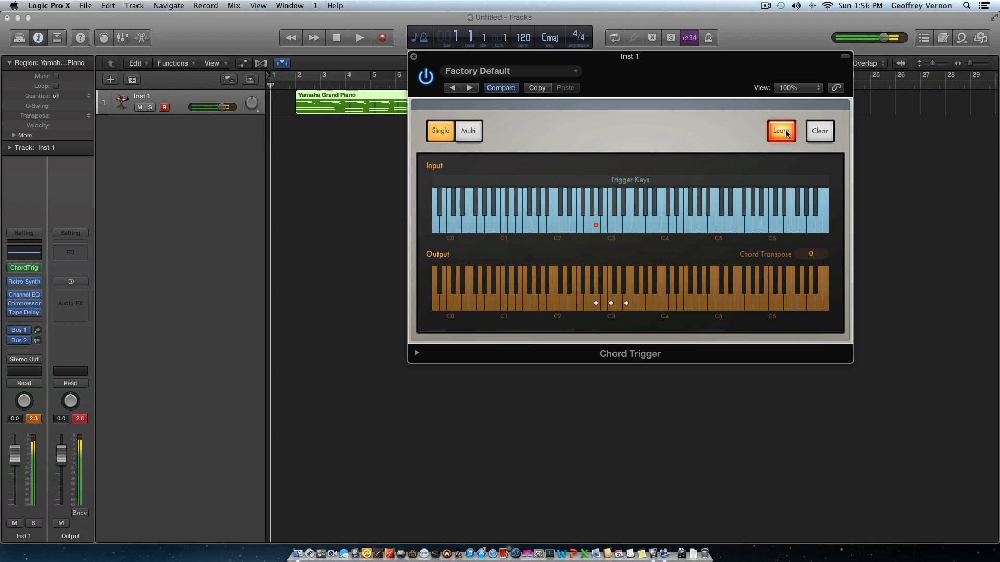
pyautogui.click(786, 133)
pyautogui.click(785, 133)
pyautogui.click(785, 133)
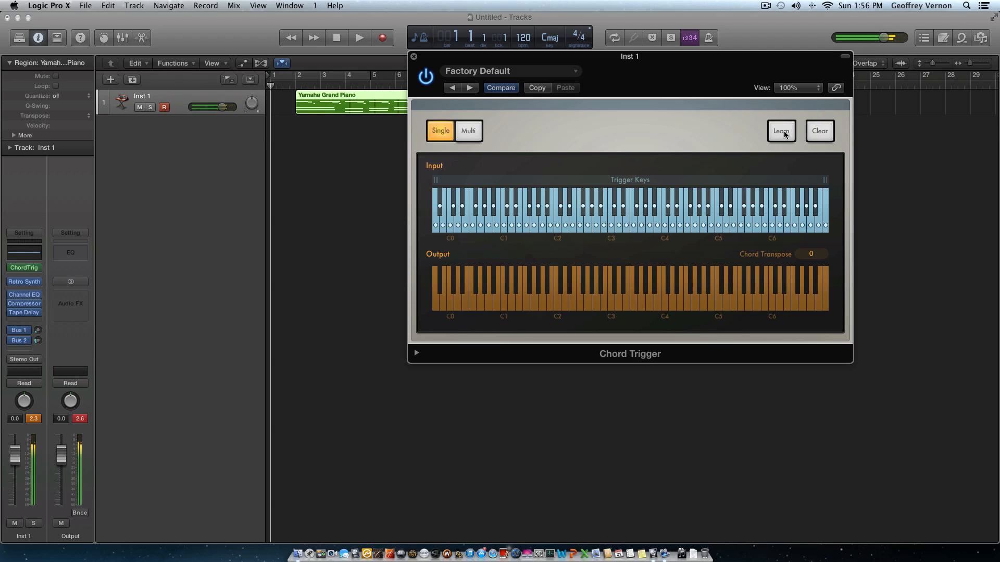
pyautogui.click(414, 57)
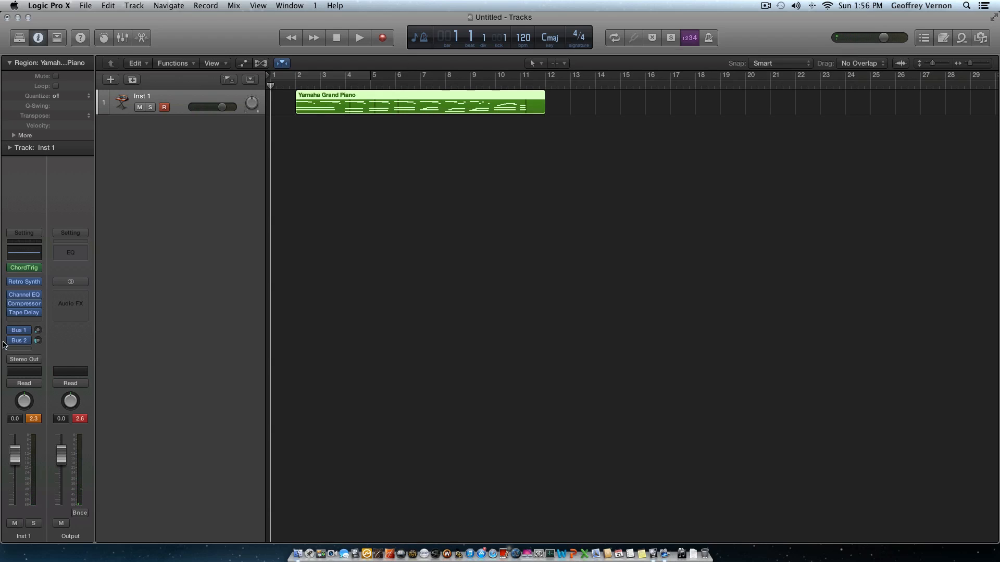
# Replace the Chord Trigger with the Modifier MIDI effect, set its Add amount to 126, and close its window.
pyautogui.click(37, 267)
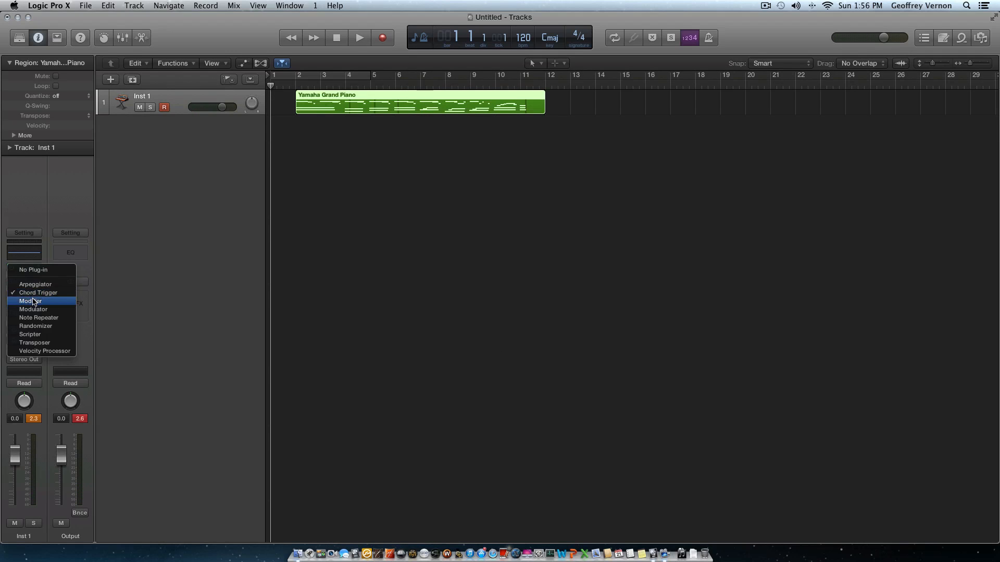
pyautogui.click(34, 300)
pyautogui.moveTo(207, 57); pyautogui.dragTo(630, 230)
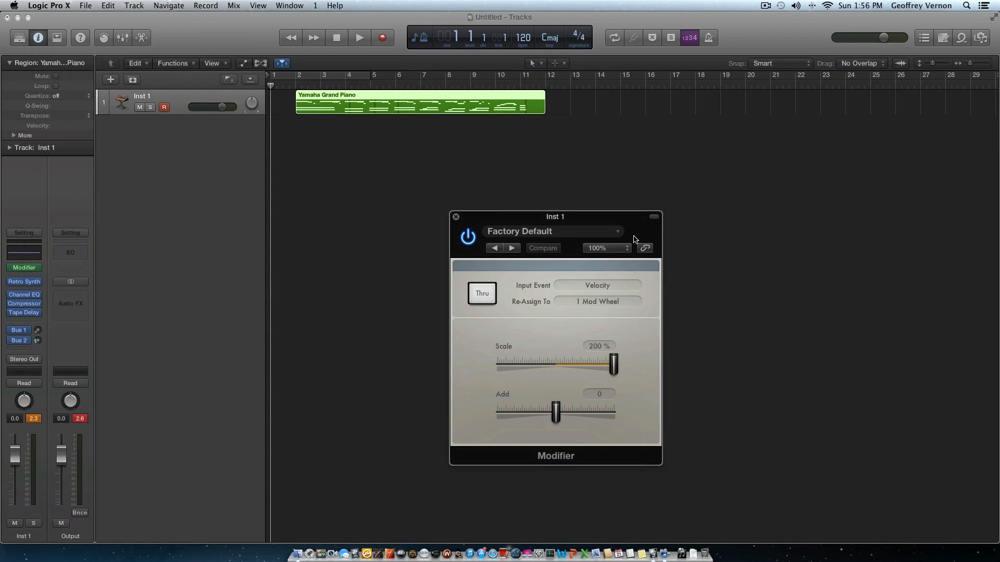
pyautogui.moveTo(614, 365)
pyautogui.mouseDown()
pyautogui.moveTo(501, 365)
pyautogui.moveTo(614, 371)
pyautogui.mouseUp()
pyautogui.moveTo(554, 420); pyautogui.dragTo(619, 423)
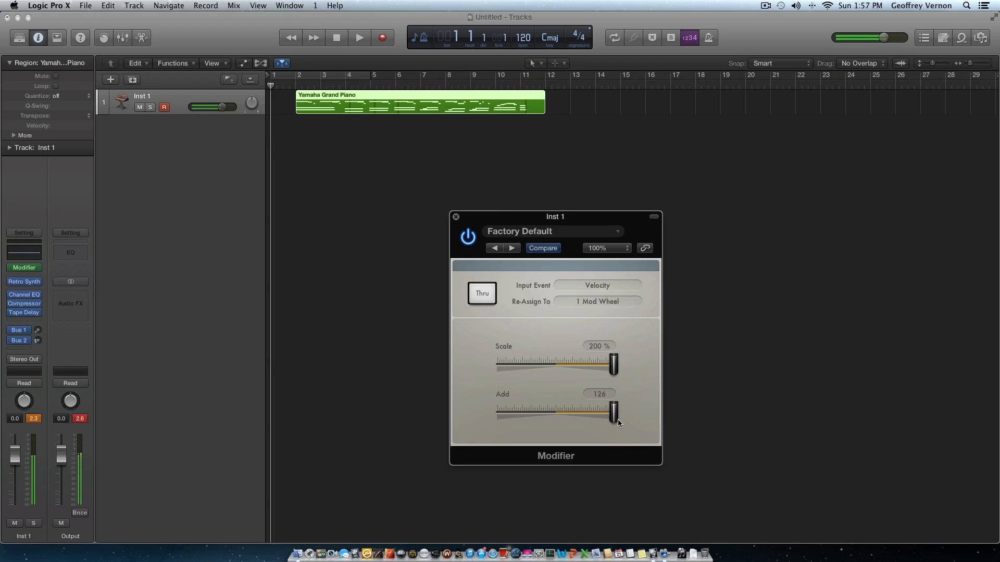
pyautogui.click(456, 218)
# Check the list of MIDI effects without replacing the Modifier, and clear the peak level readings on the channel strips.
pyautogui.click(36, 268)
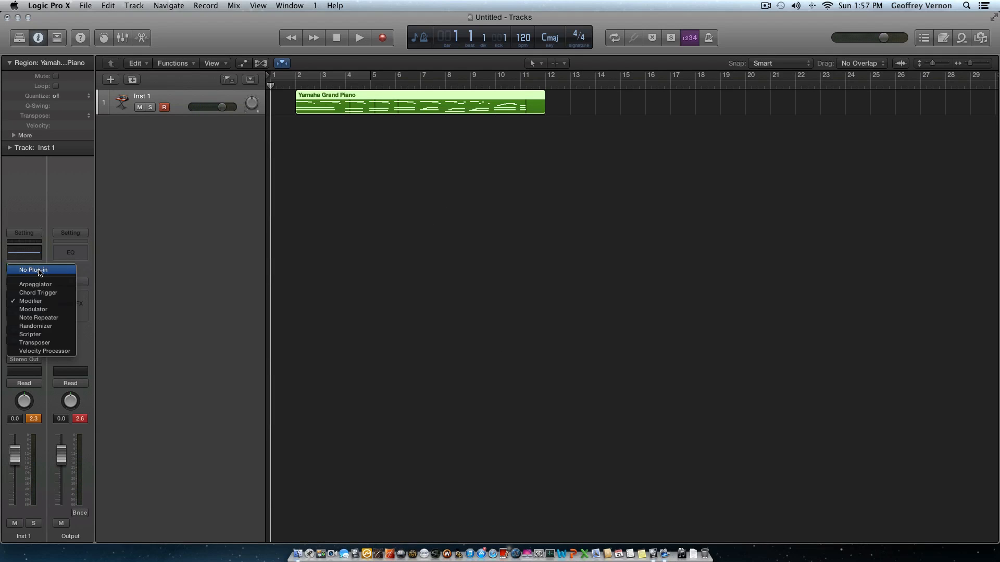
pyautogui.click(548, 381)
pyautogui.click(550, 383)
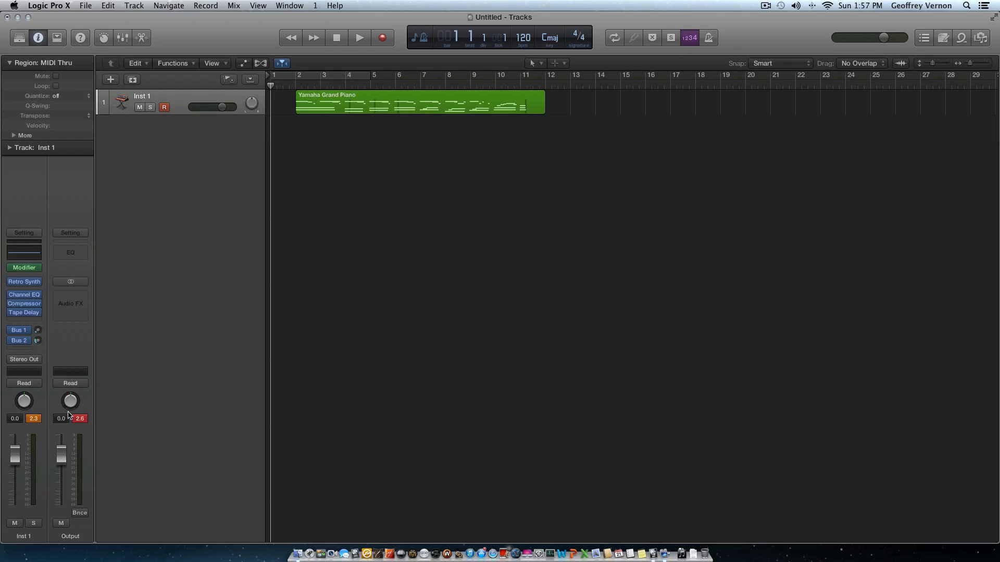
pyautogui.click(83, 418)
# Close the untitled project without saving it and create a new empty project.
pyautogui.click(86, 6)
pyautogui.click(102, 64)
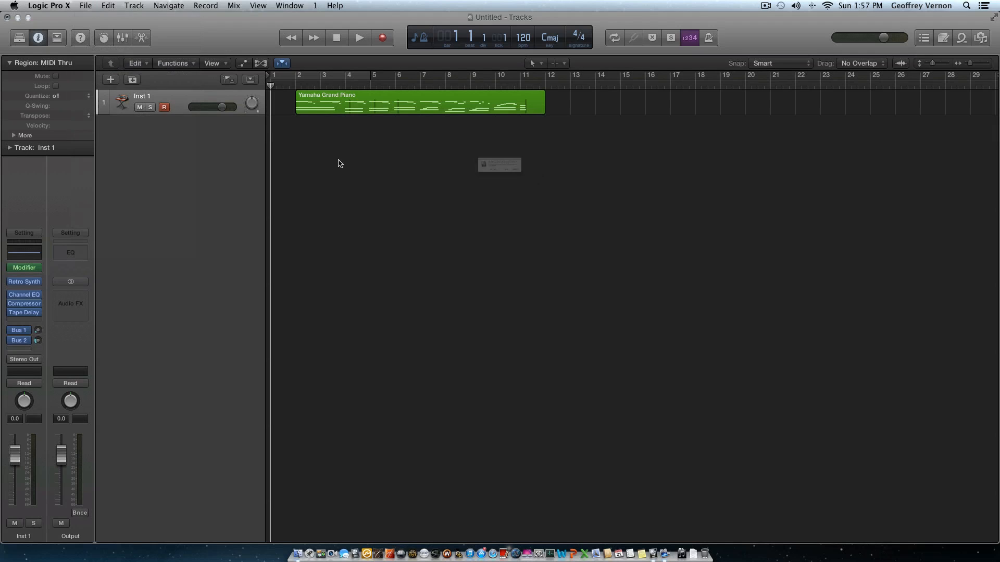
pyautogui.click(488, 190)
pyautogui.click(86, 5)
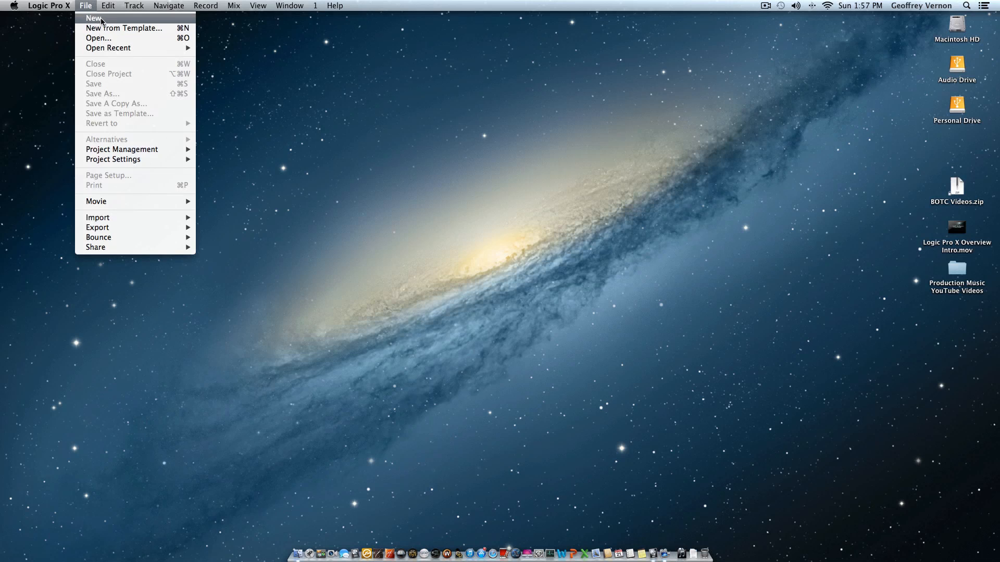
pyautogui.click(101, 17)
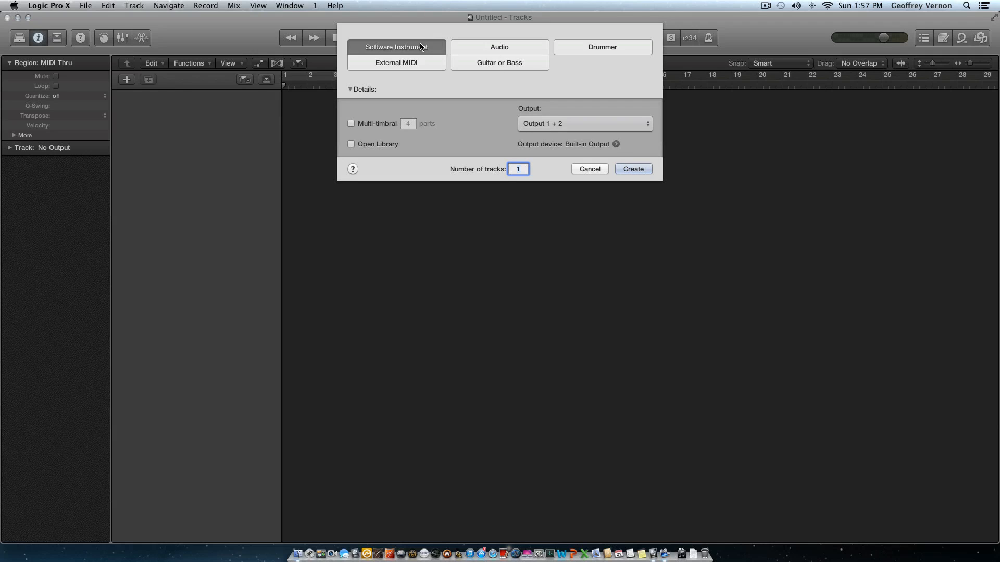
# Compare the Audio, Drummer, External MIDI and Guitar or Bass track types for the new track, and return to Software Instrument.
pyautogui.click(527, 48)
pyautogui.click(595, 49)
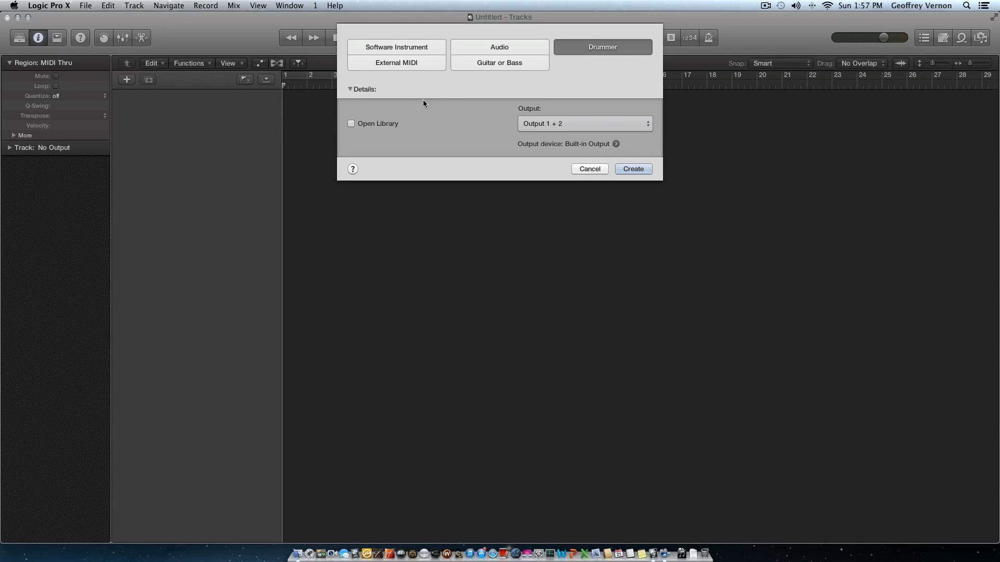
pyautogui.click(421, 65)
pyautogui.click(478, 66)
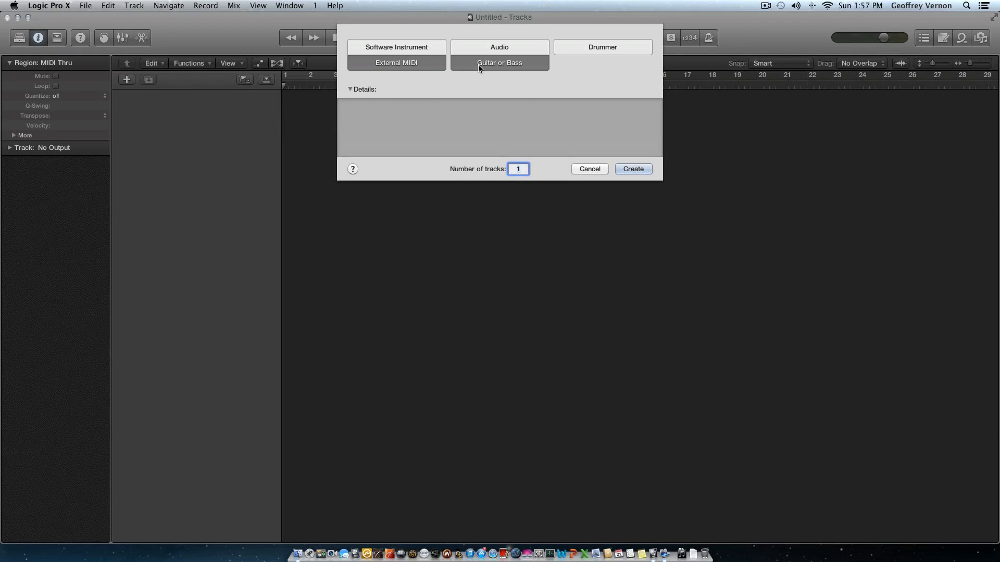
pyautogui.click(395, 50)
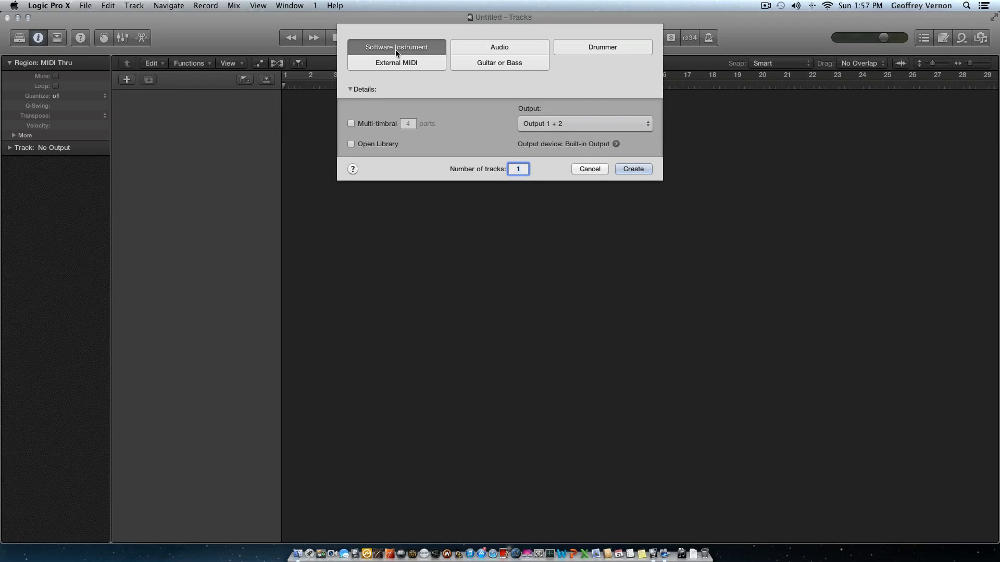